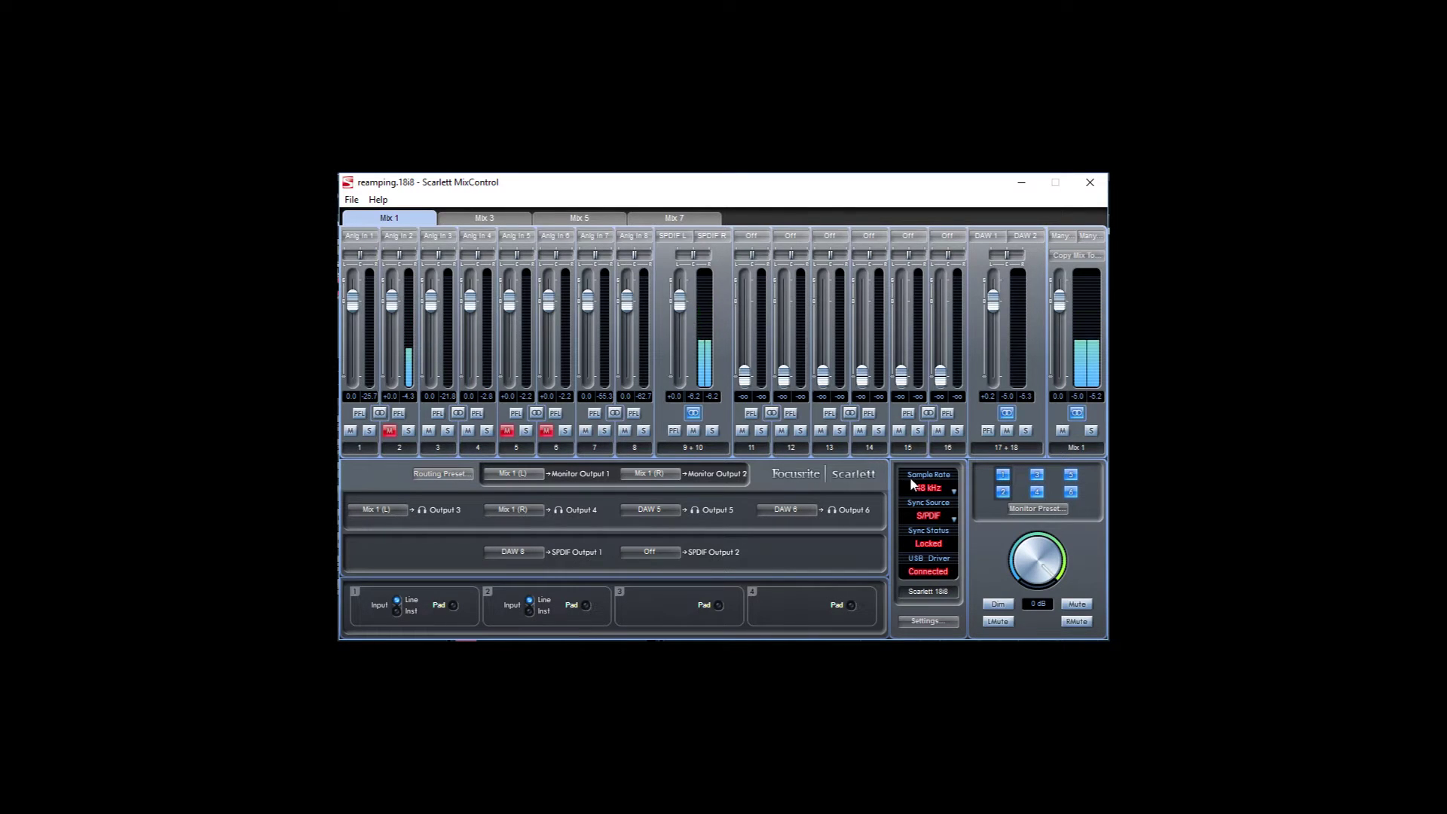
Step: Confirm MixControl runs at 48 kHz with S/PDIF sync, then toggle input channel 2 mute off and on
left_click(933, 487)
left_click(934, 521)
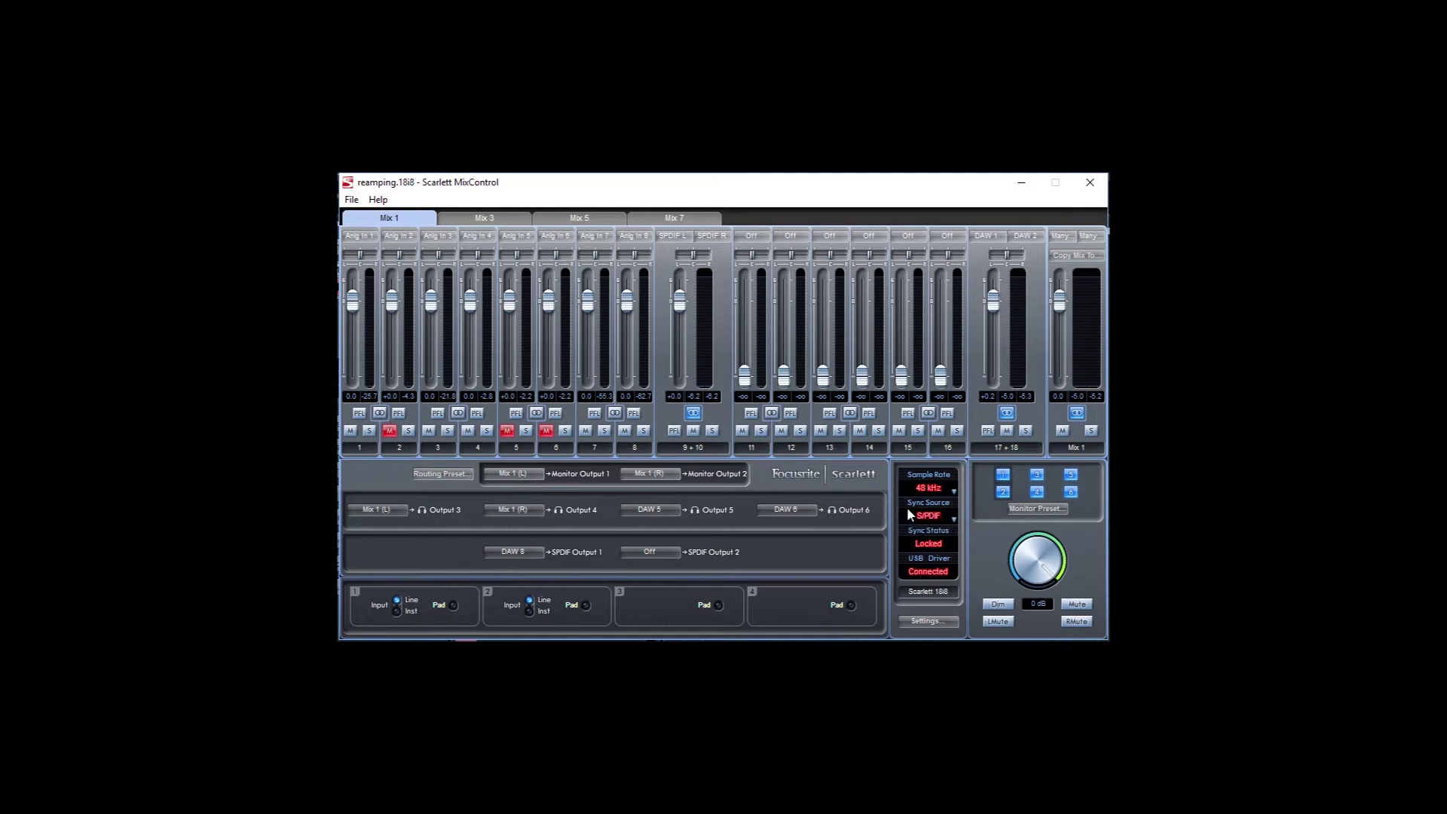
left_click(956, 519)
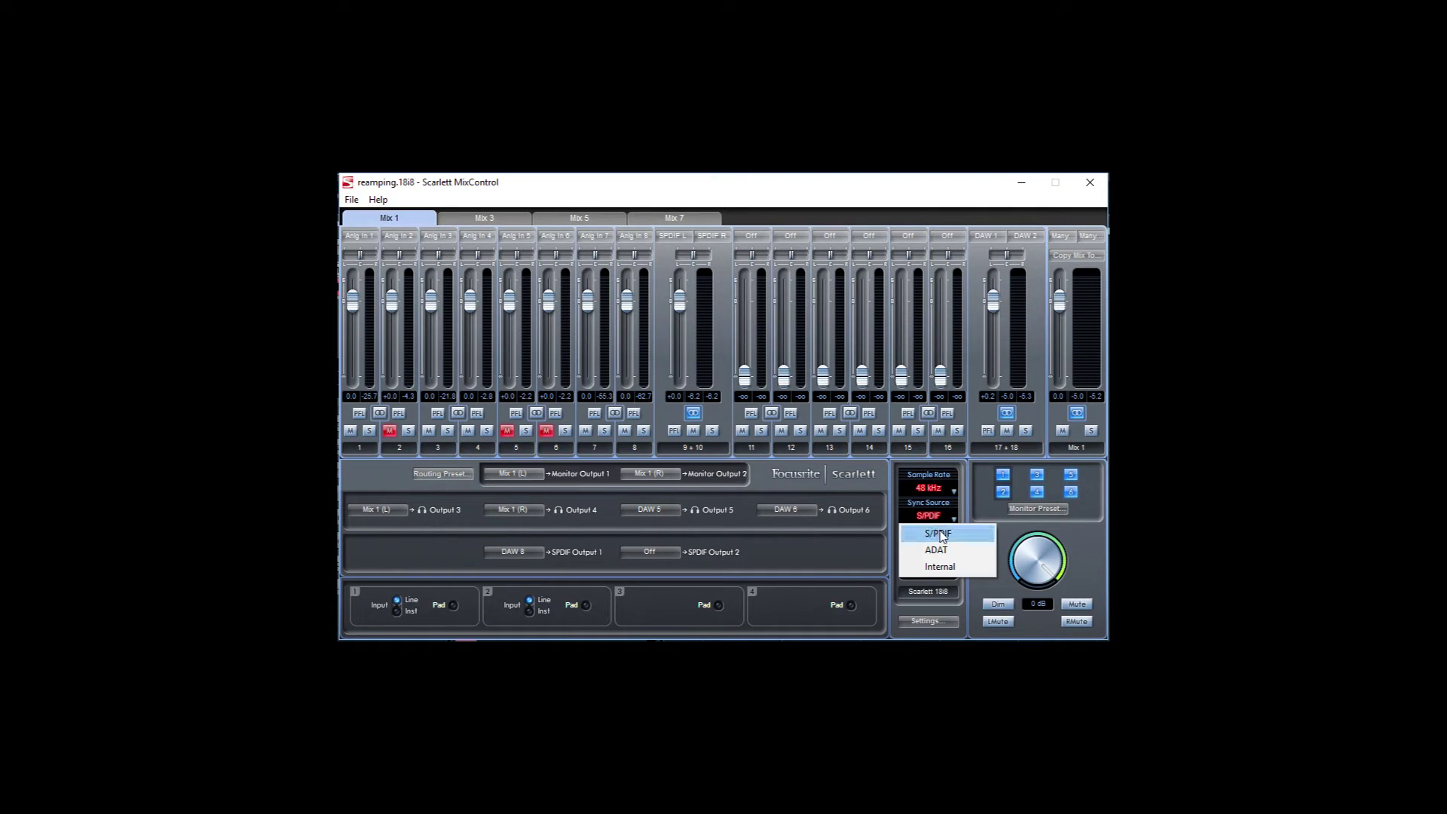
left_click(939, 533)
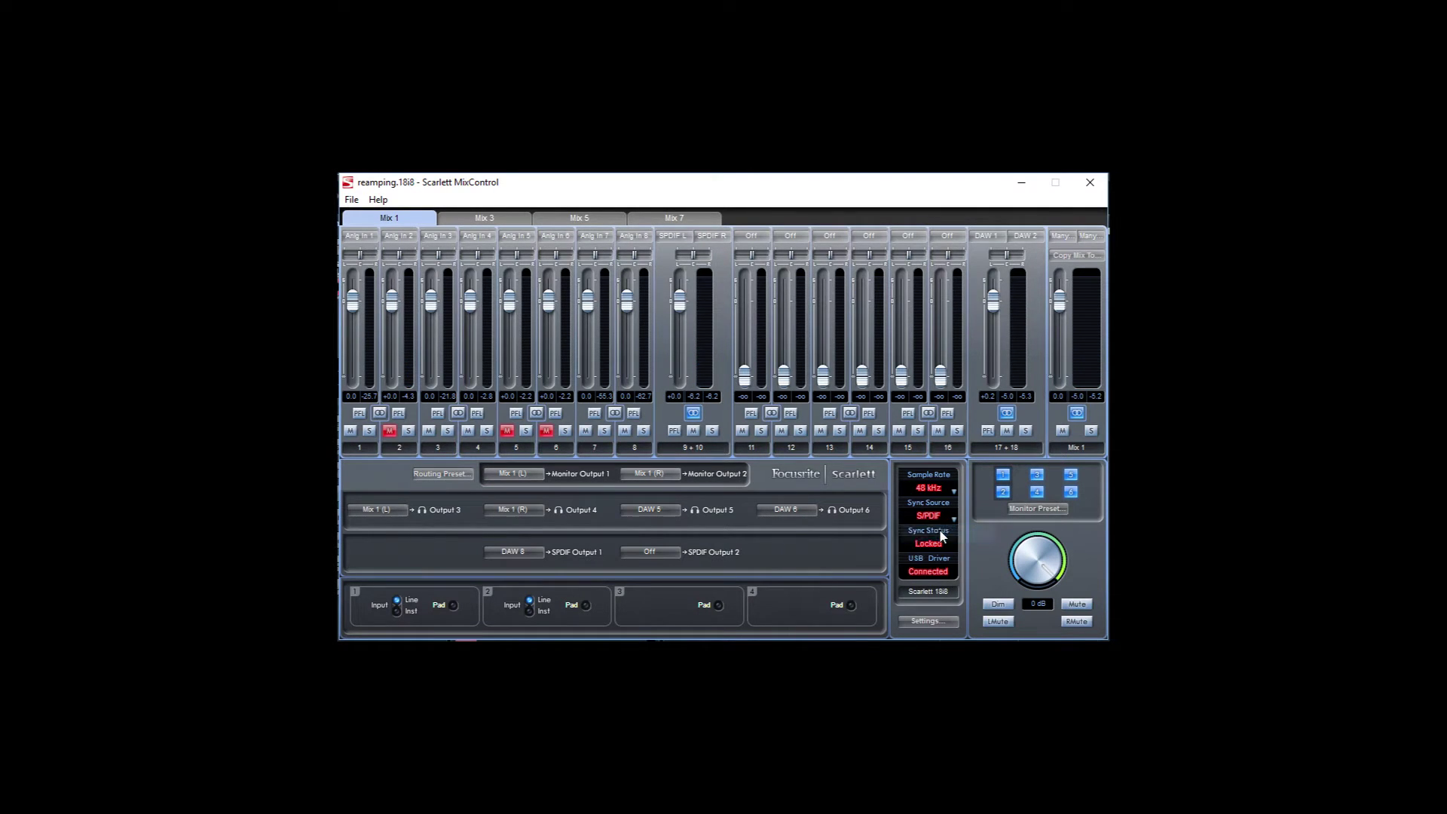
left_click(389, 431)
left_click(390, 432)
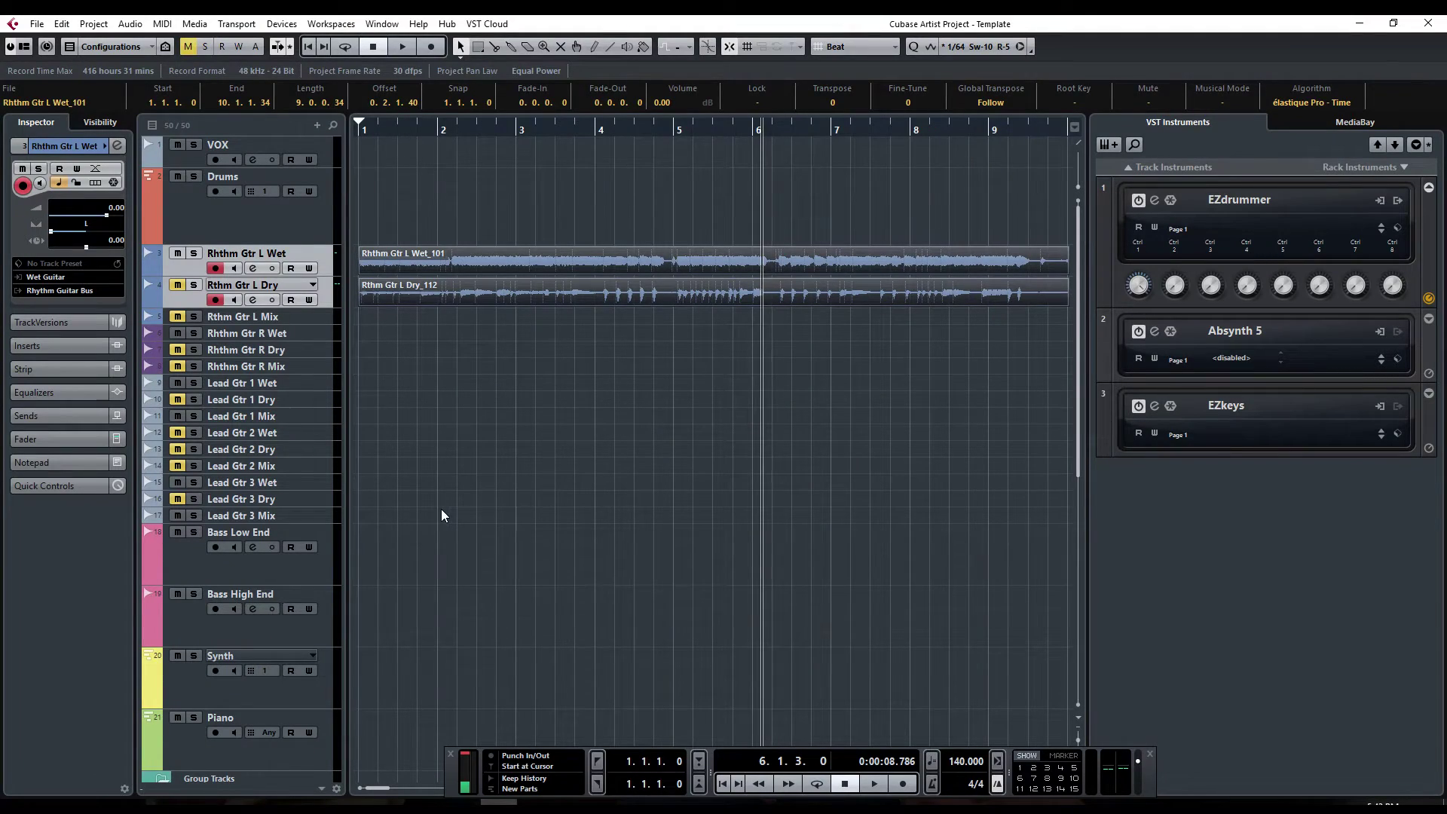
key("F4")
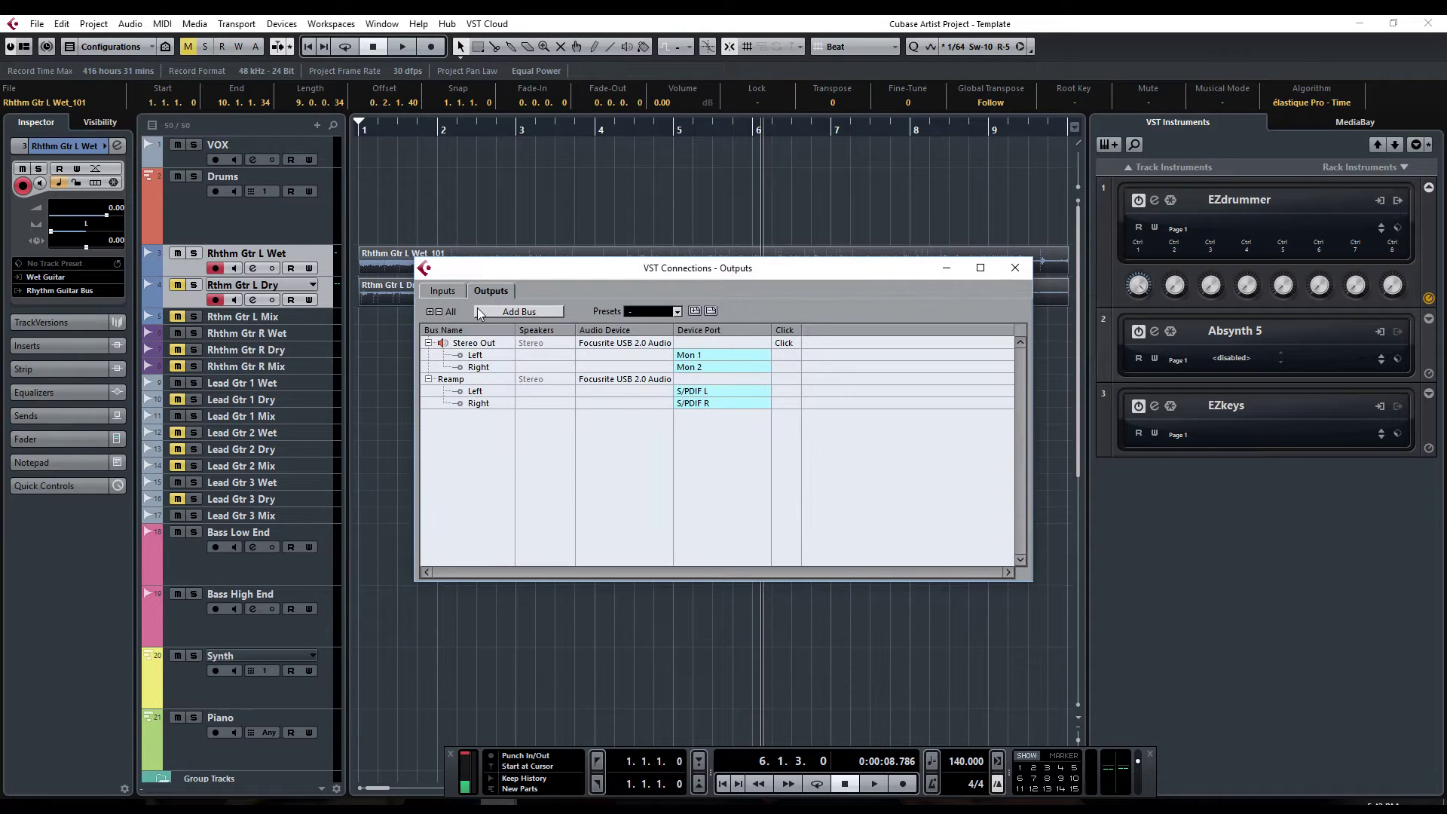
left_click(443, 291)
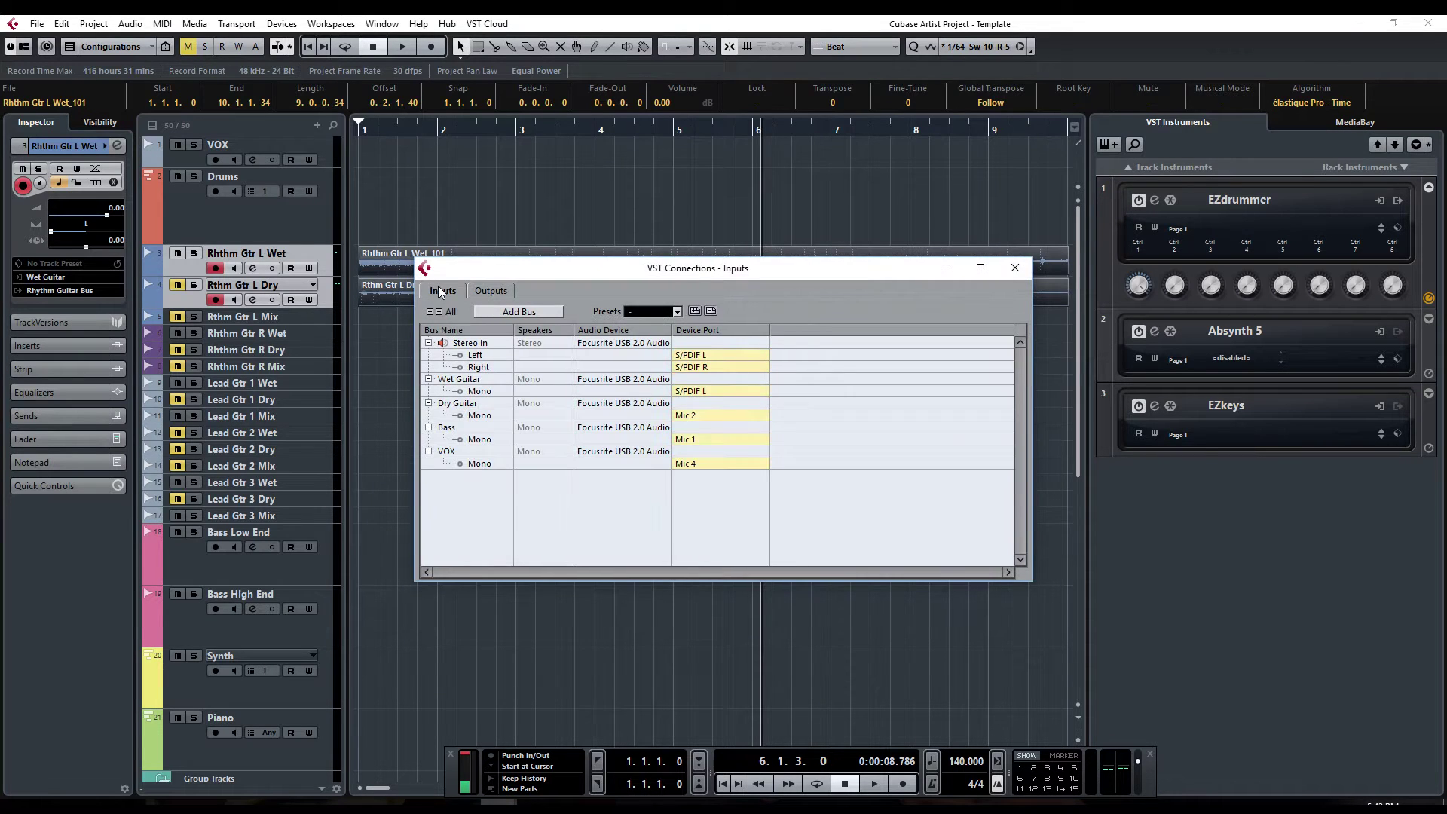
left_click(698, 366)
left_click(708, 374)
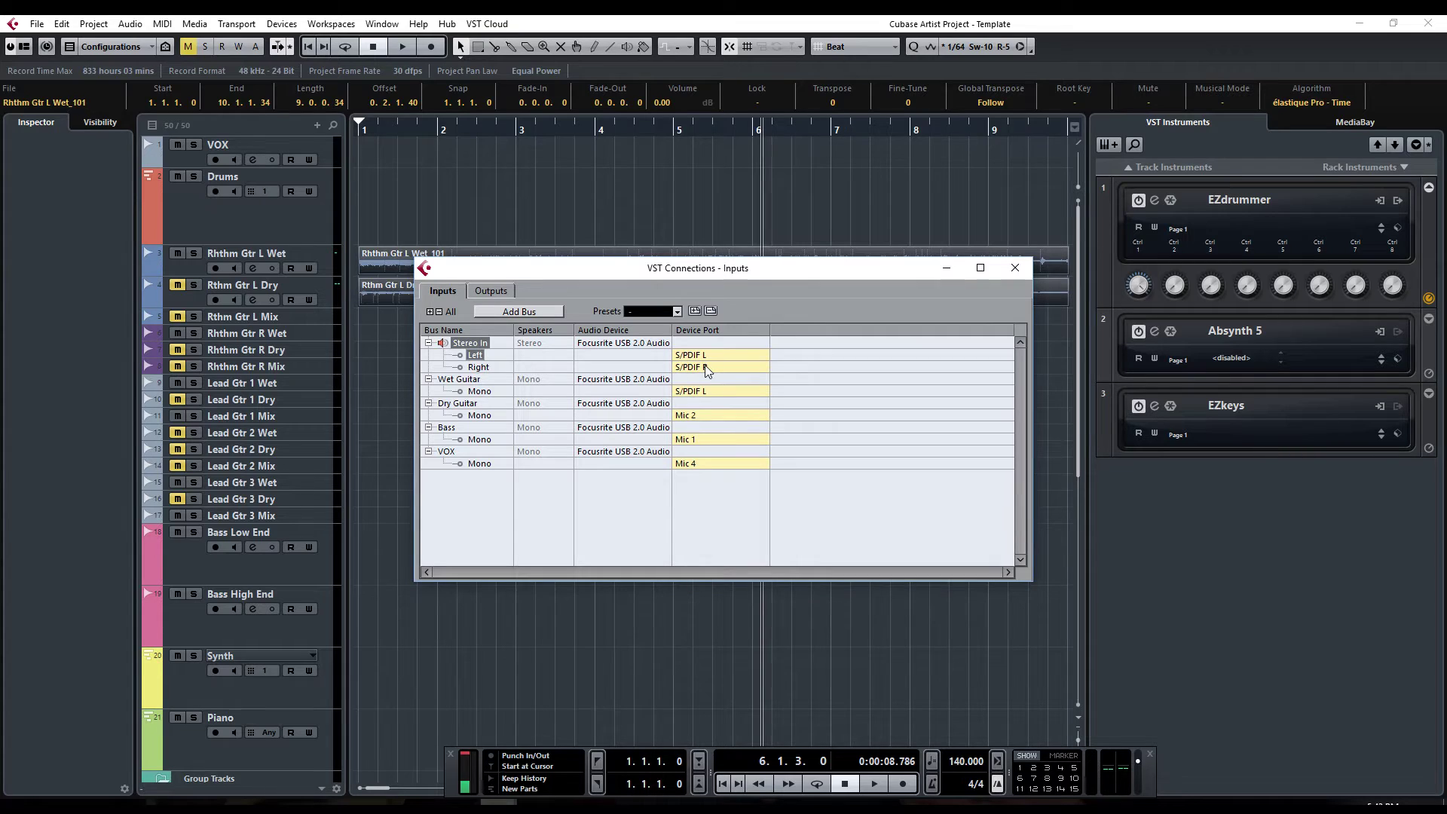
left_click(452, 383)
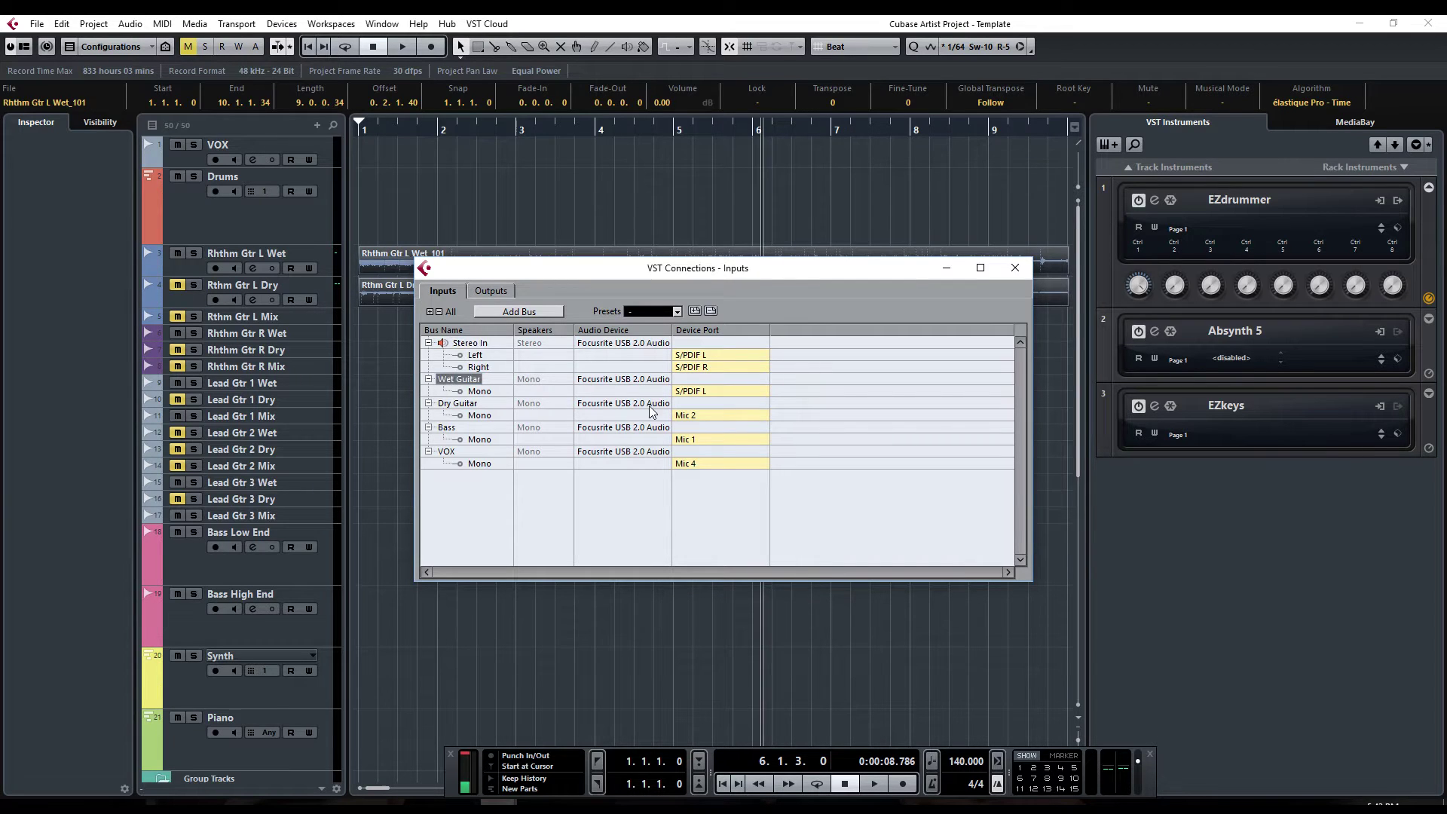
left_click(695, 402)
left_click(695, 401)
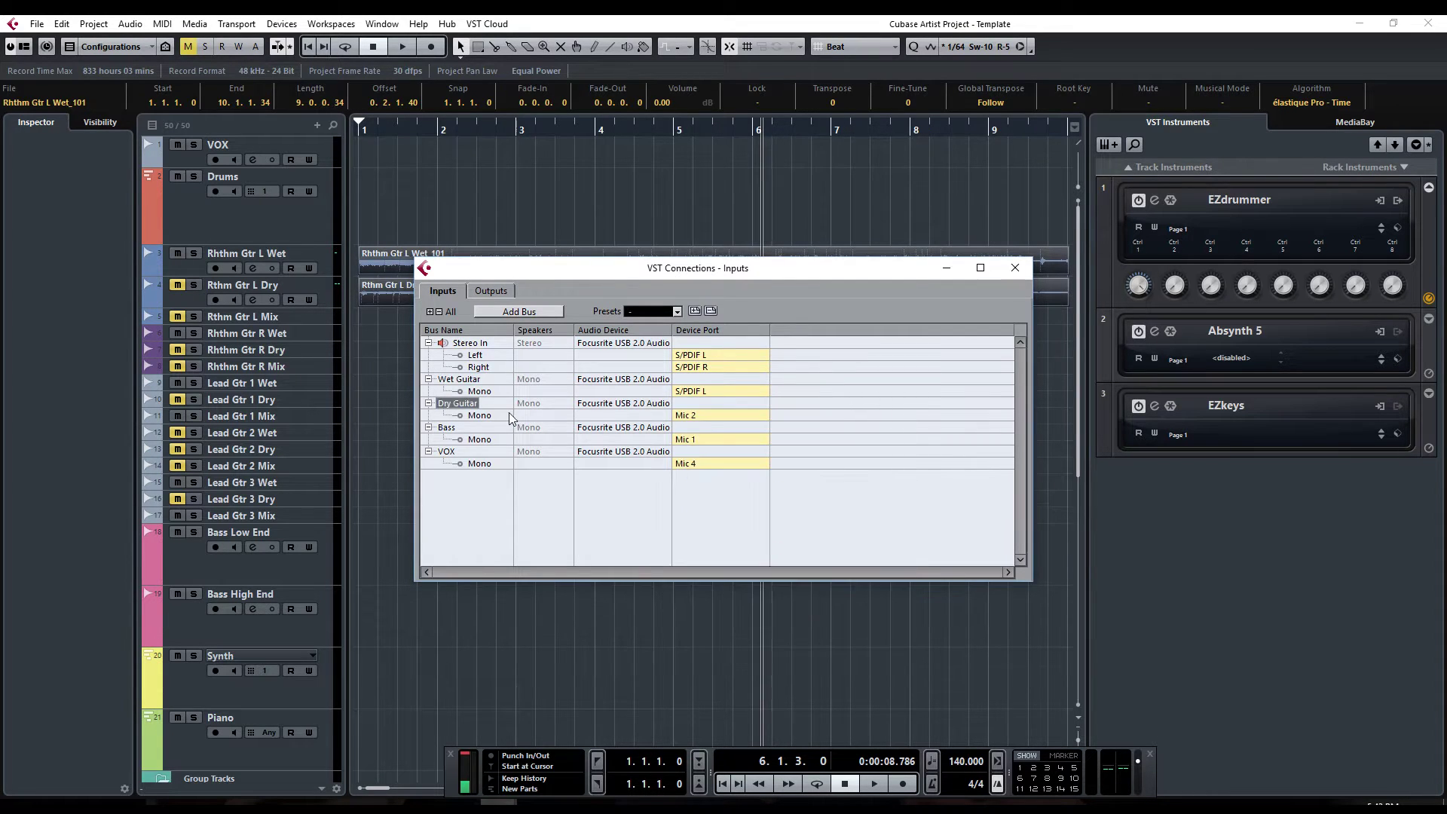
double_click(459, 403)
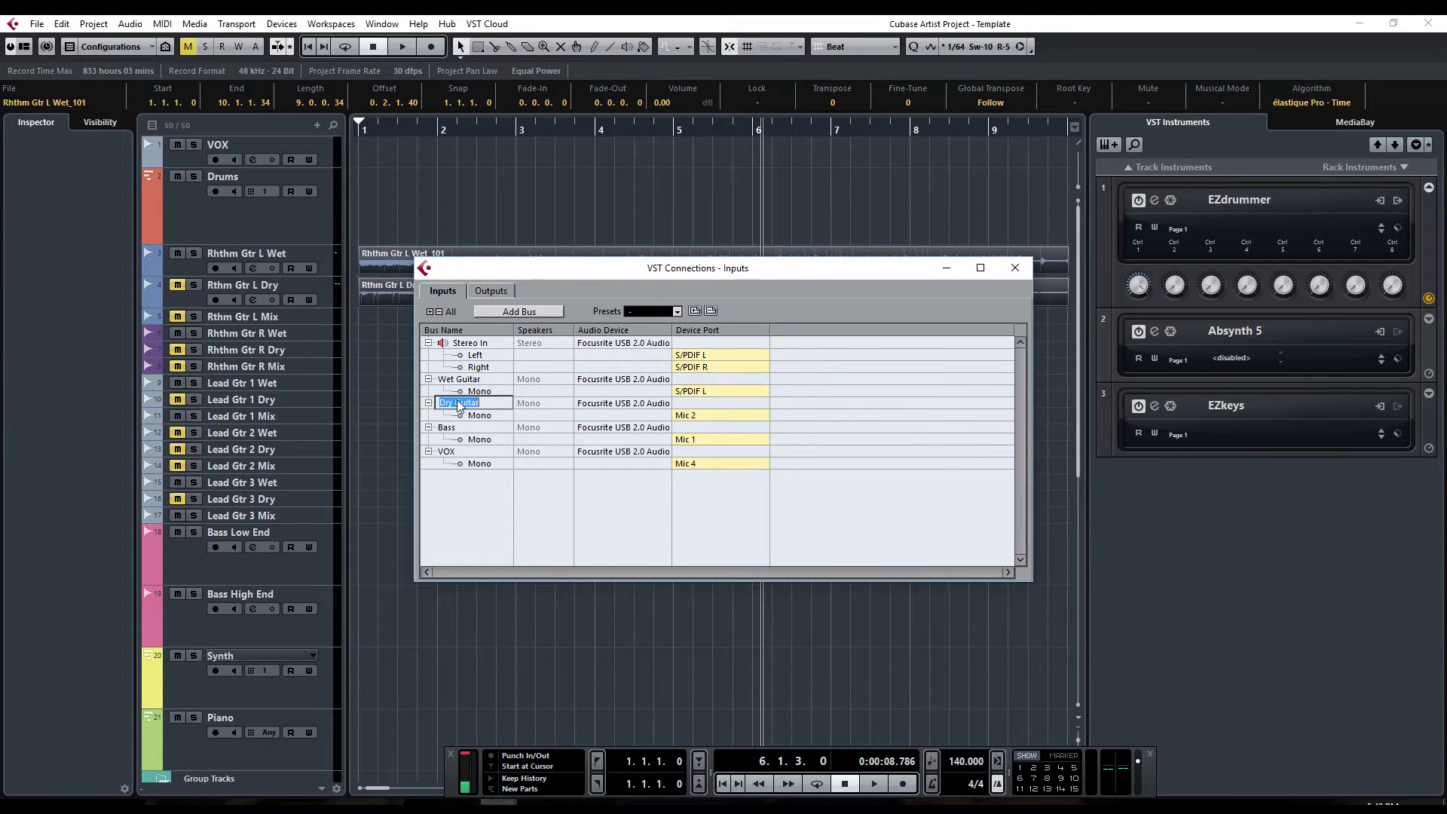
left_click(712, 419)
left_click(694, 468)
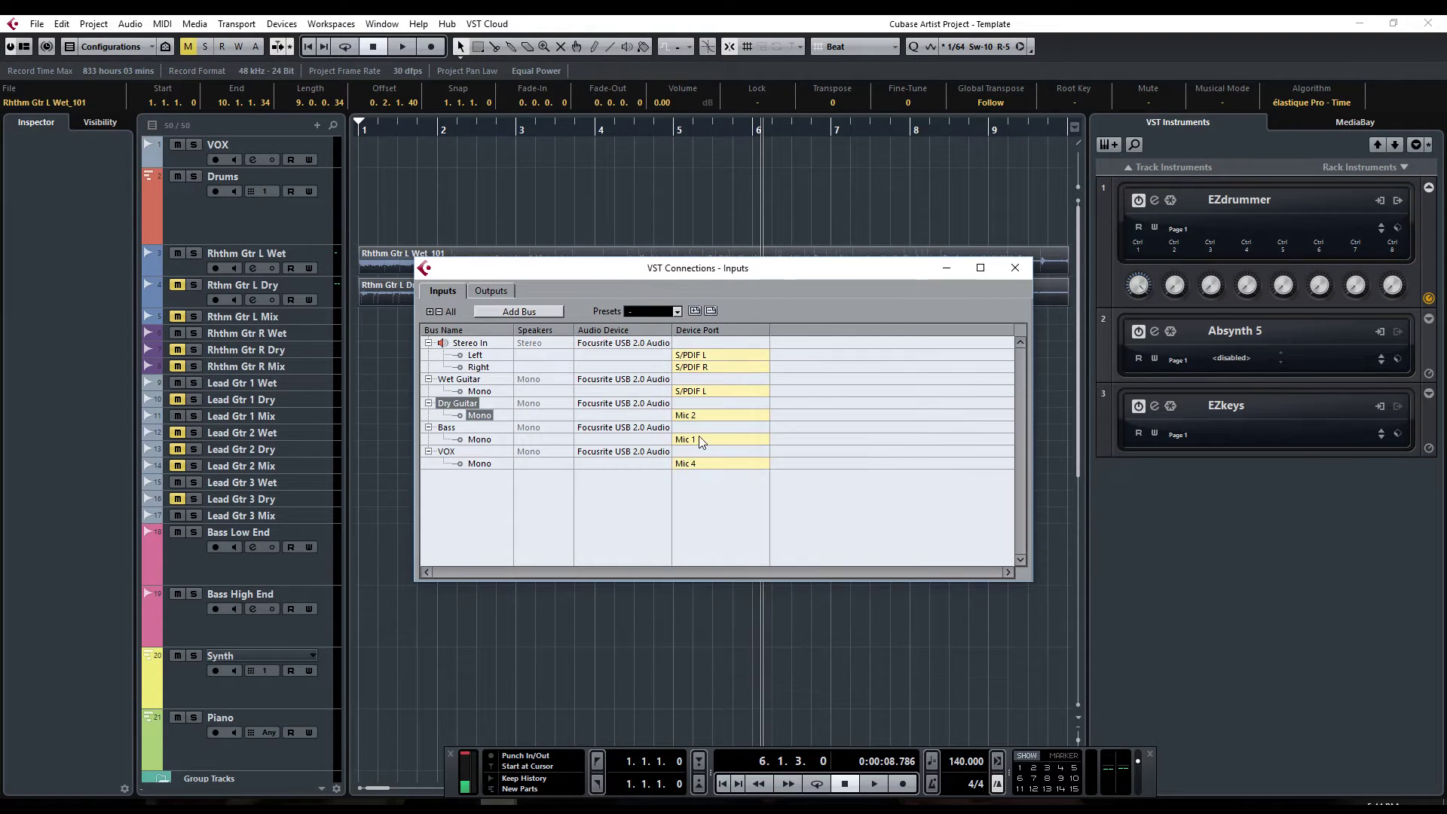
left_click(490, 292)
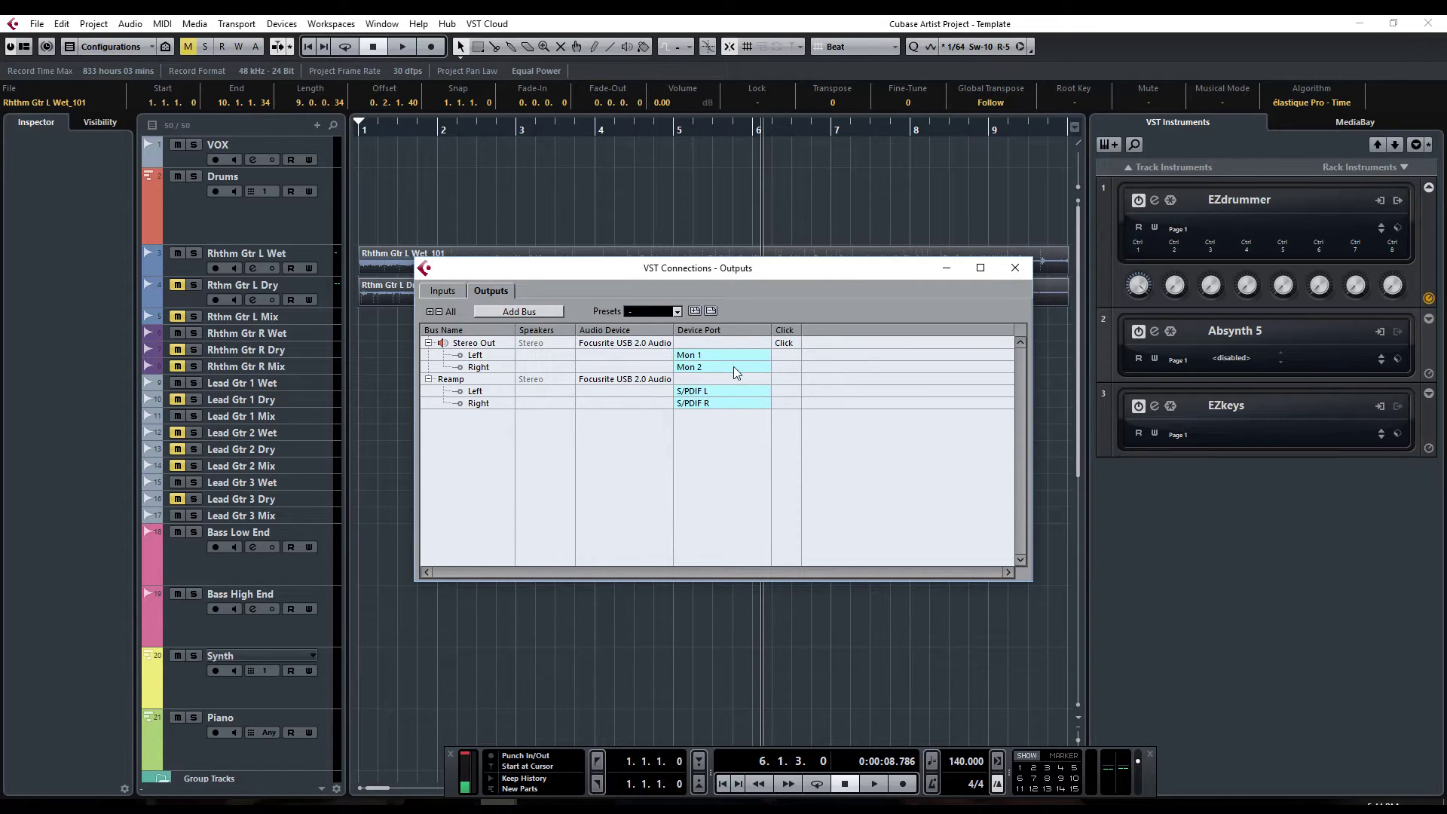
left_click(466, 380)
left_click(1018, 271)
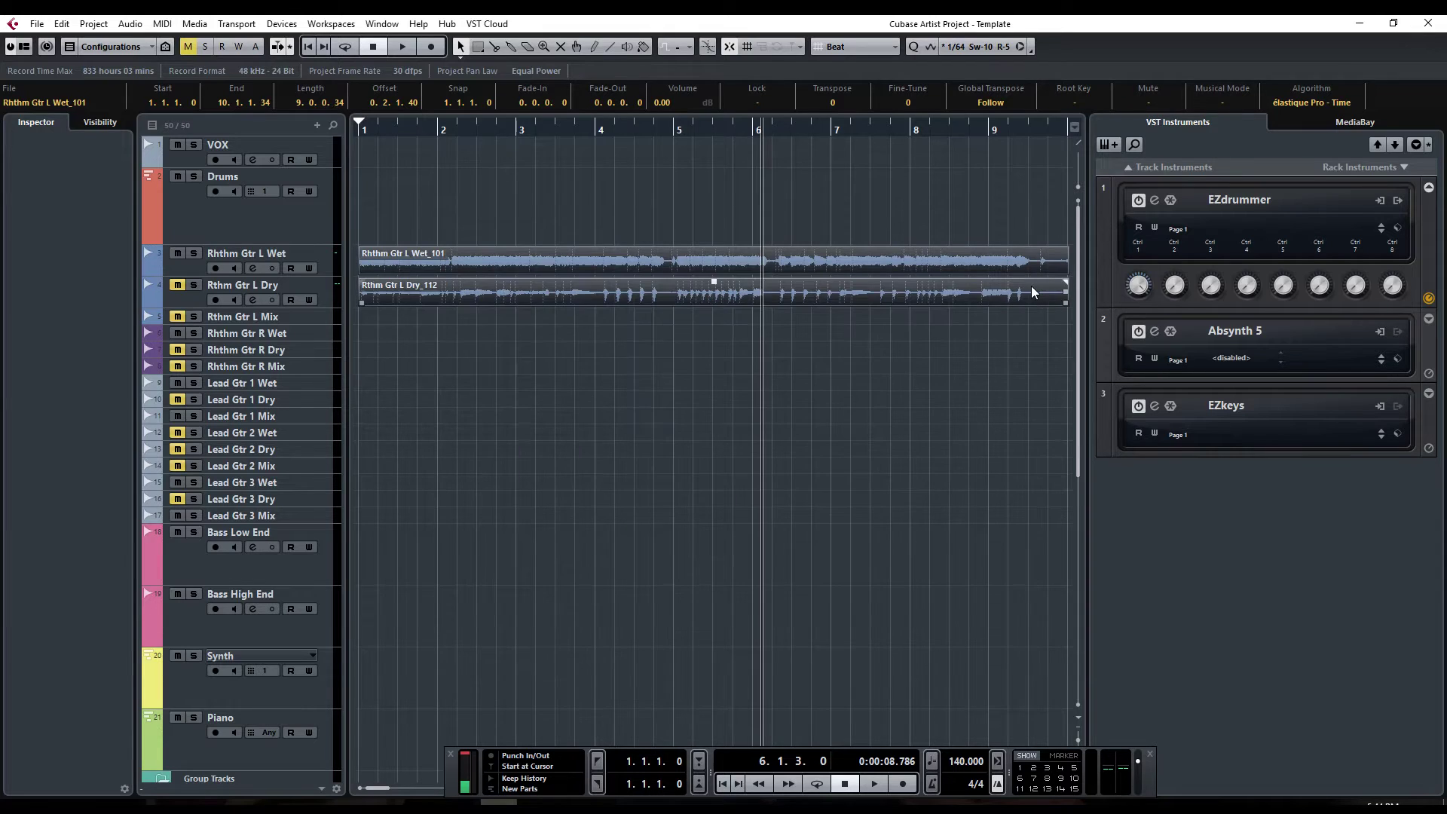
left_click(324, 262)
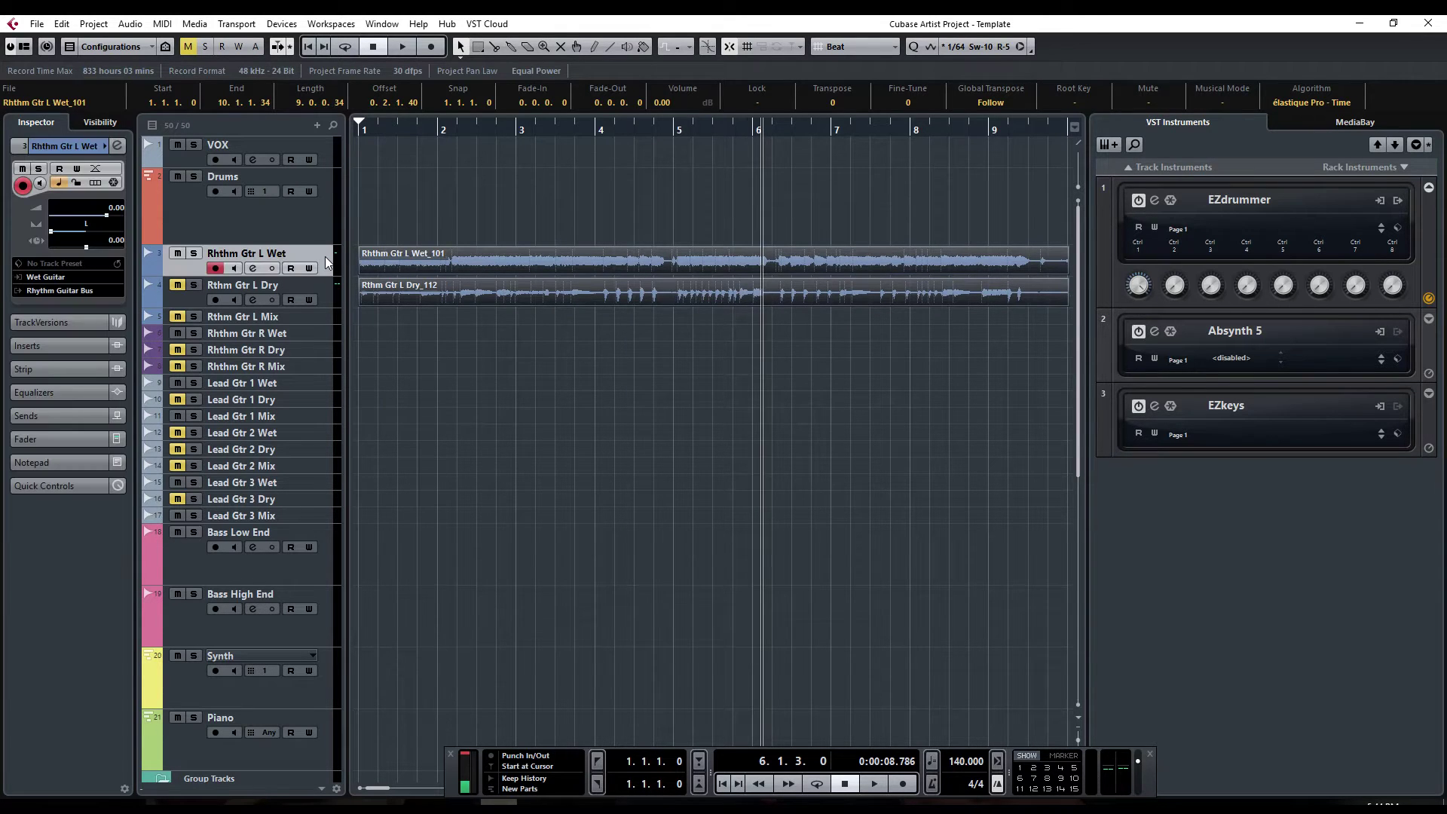
left_click(48, 281)
left_click(47, 281)
left_click(75, 292)
left_click(76, 293)
left_click(327, 288)
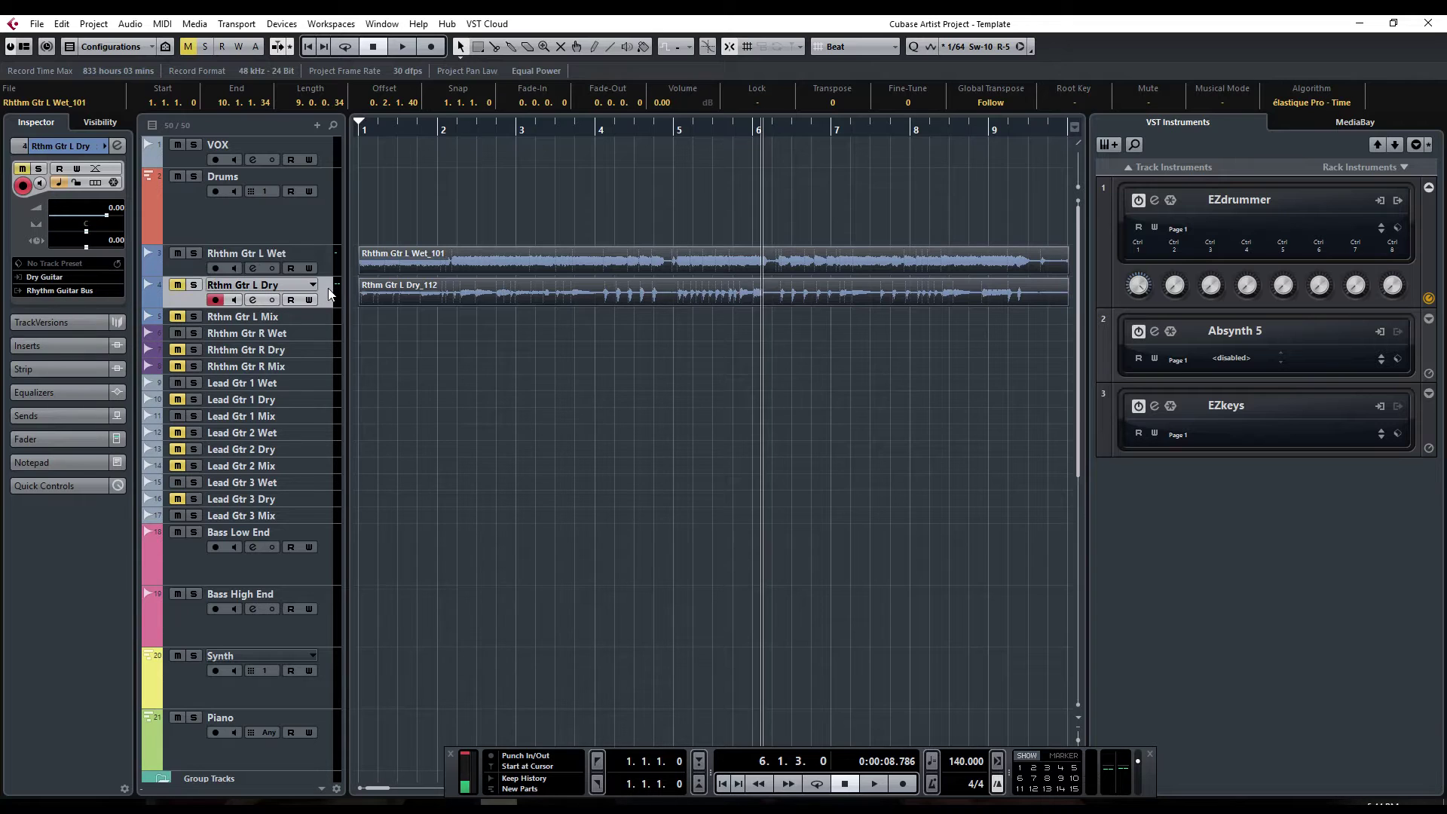
left_click(55, 282)
left_click(55, 282)
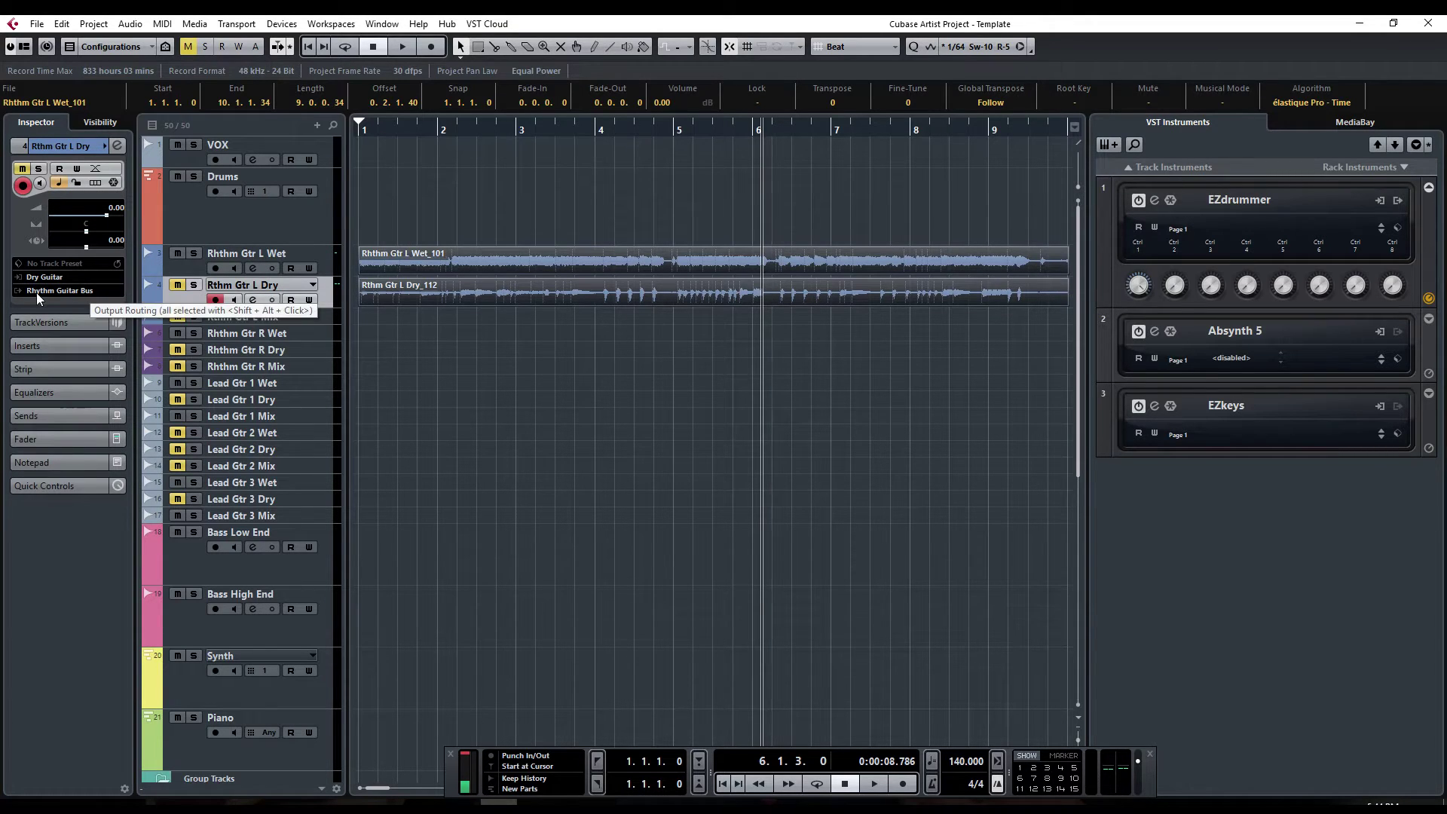
left_click(362, 127)
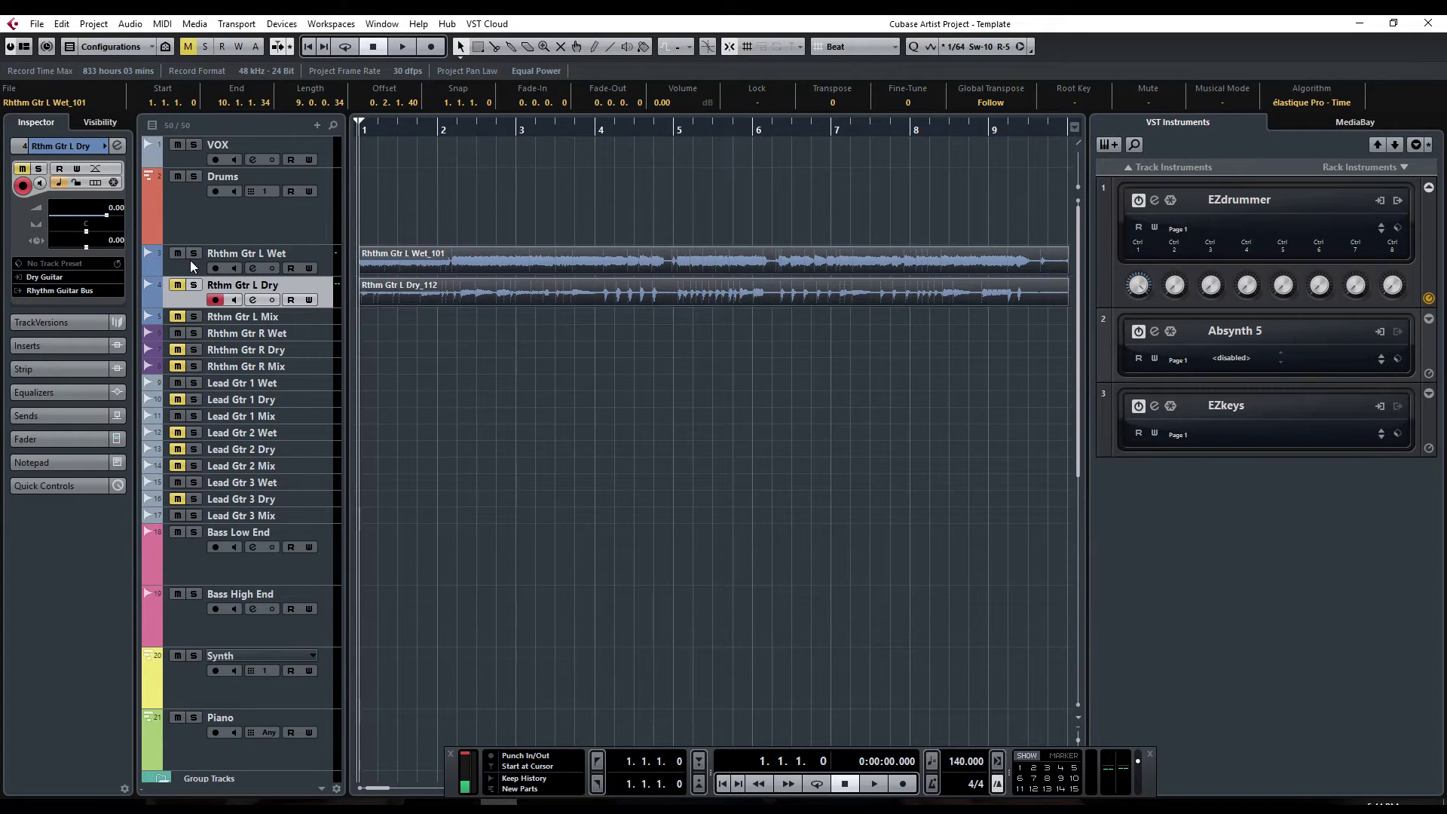
left_click(322, 266, "ctrl")
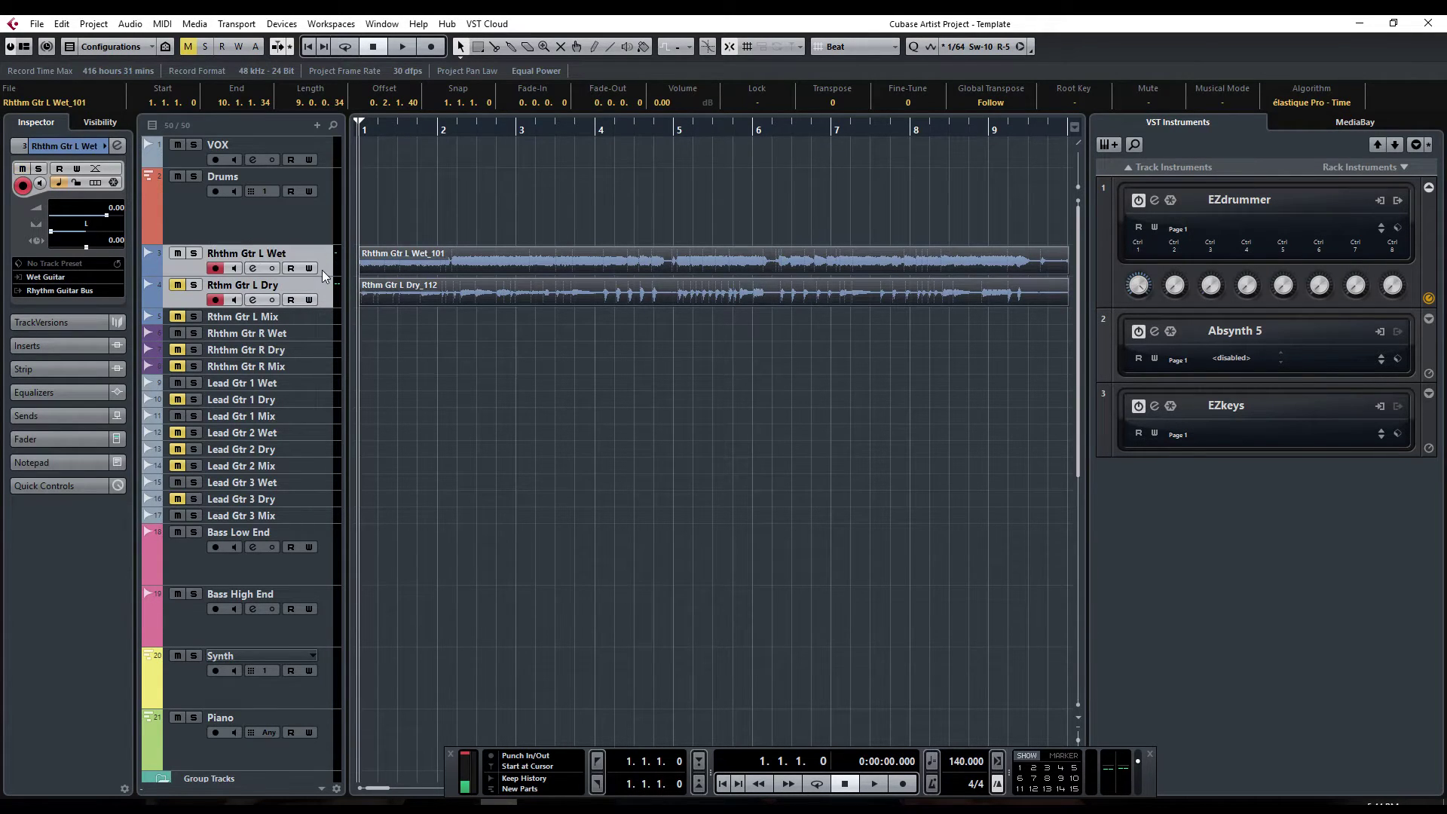
left_click_drag(322, 274, 324, 324)
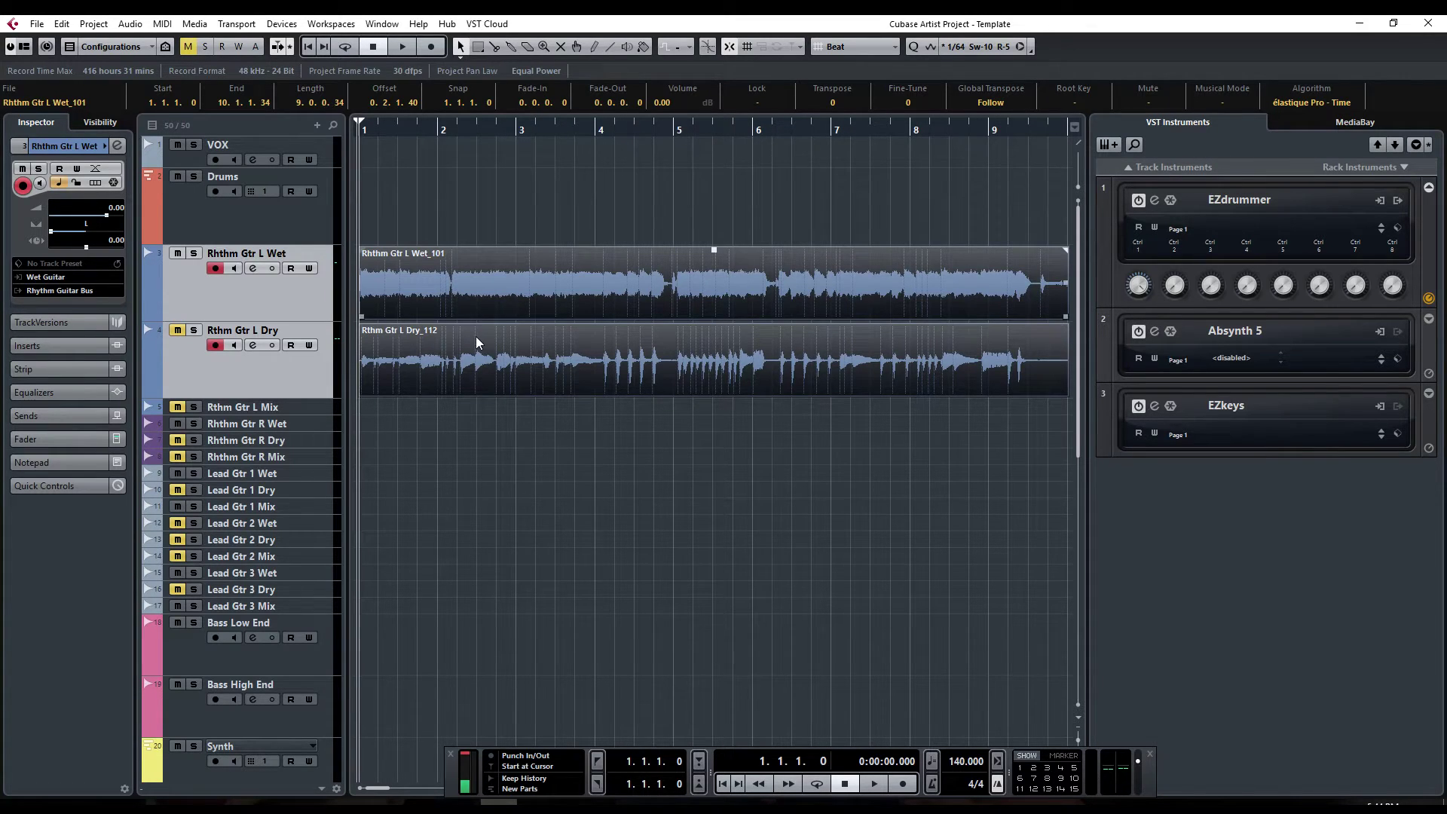
left_click(483, 361)
left_click(496, 286)
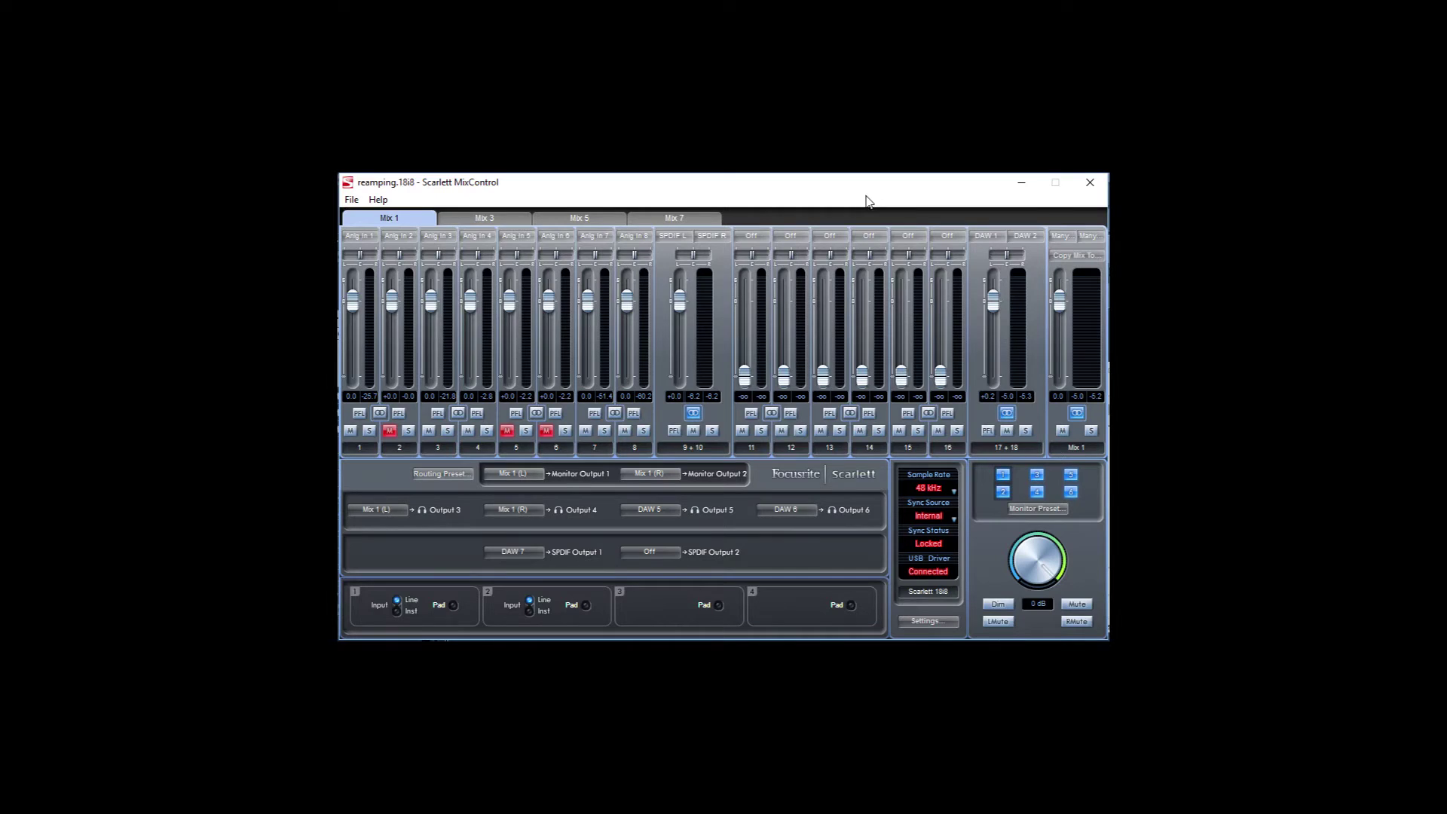
left_click(933, 514)
left_click(967, 567)
left_click(534, 559)
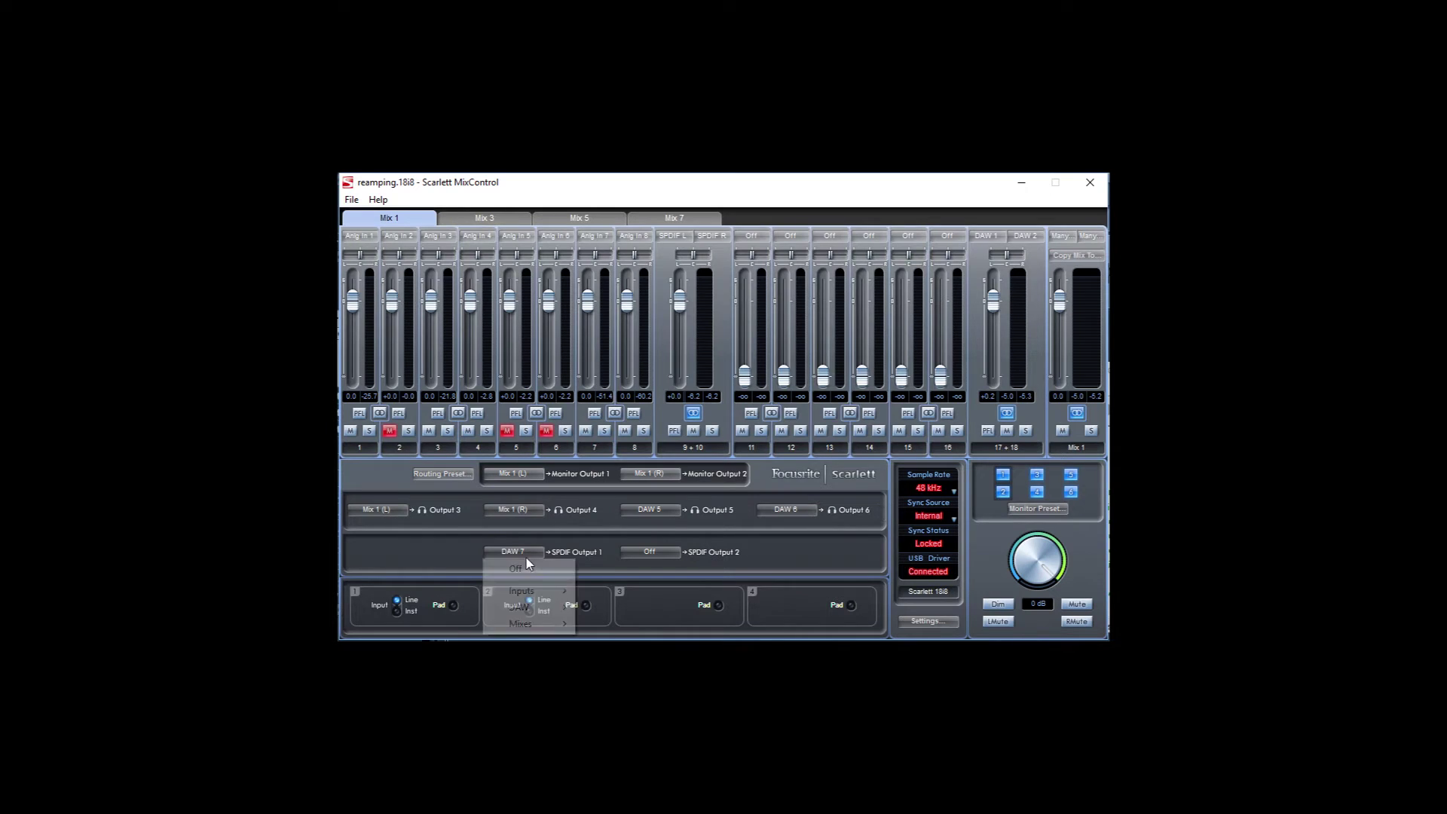
mouse_move(541, 608)
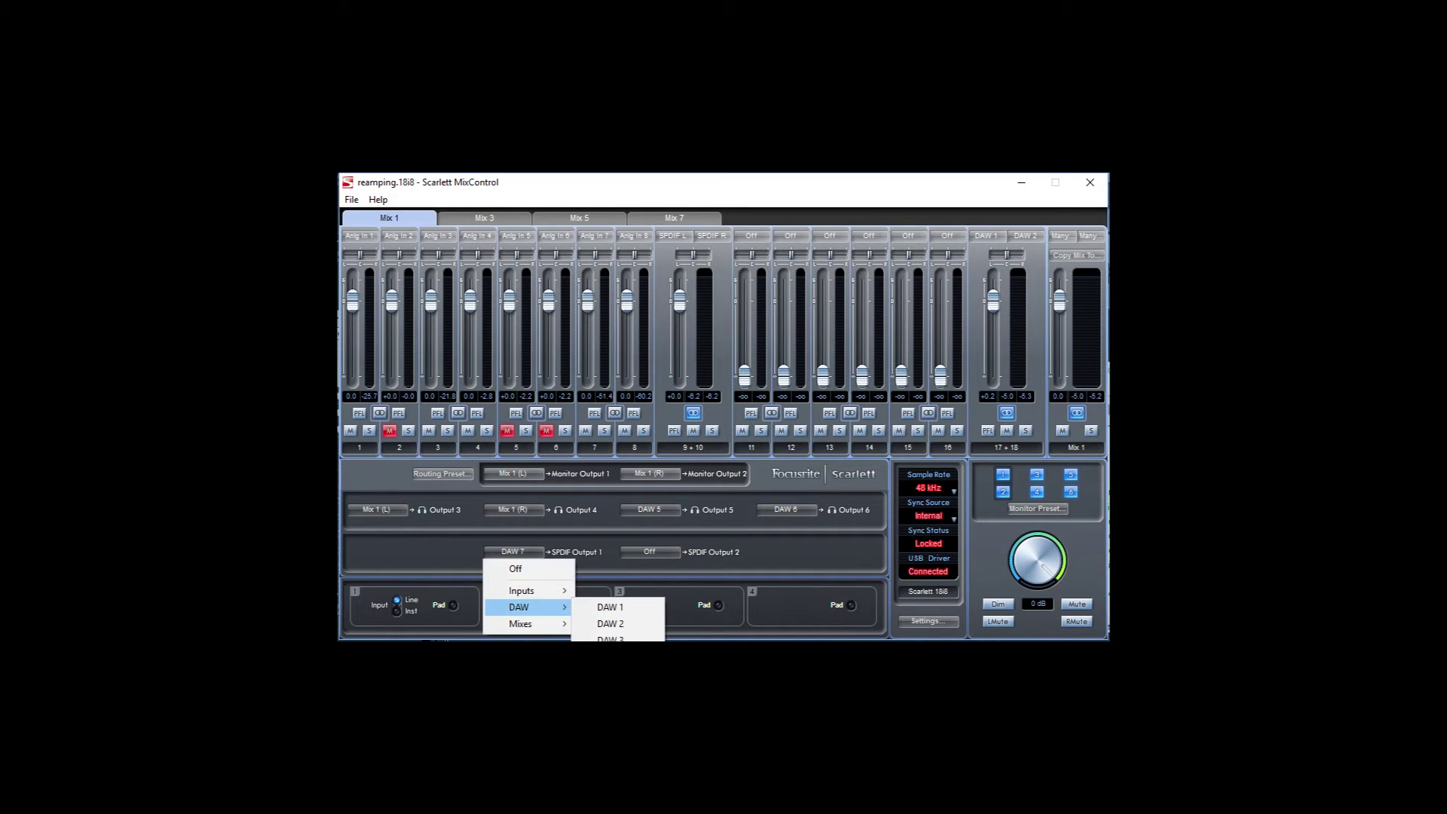
key("Escape")
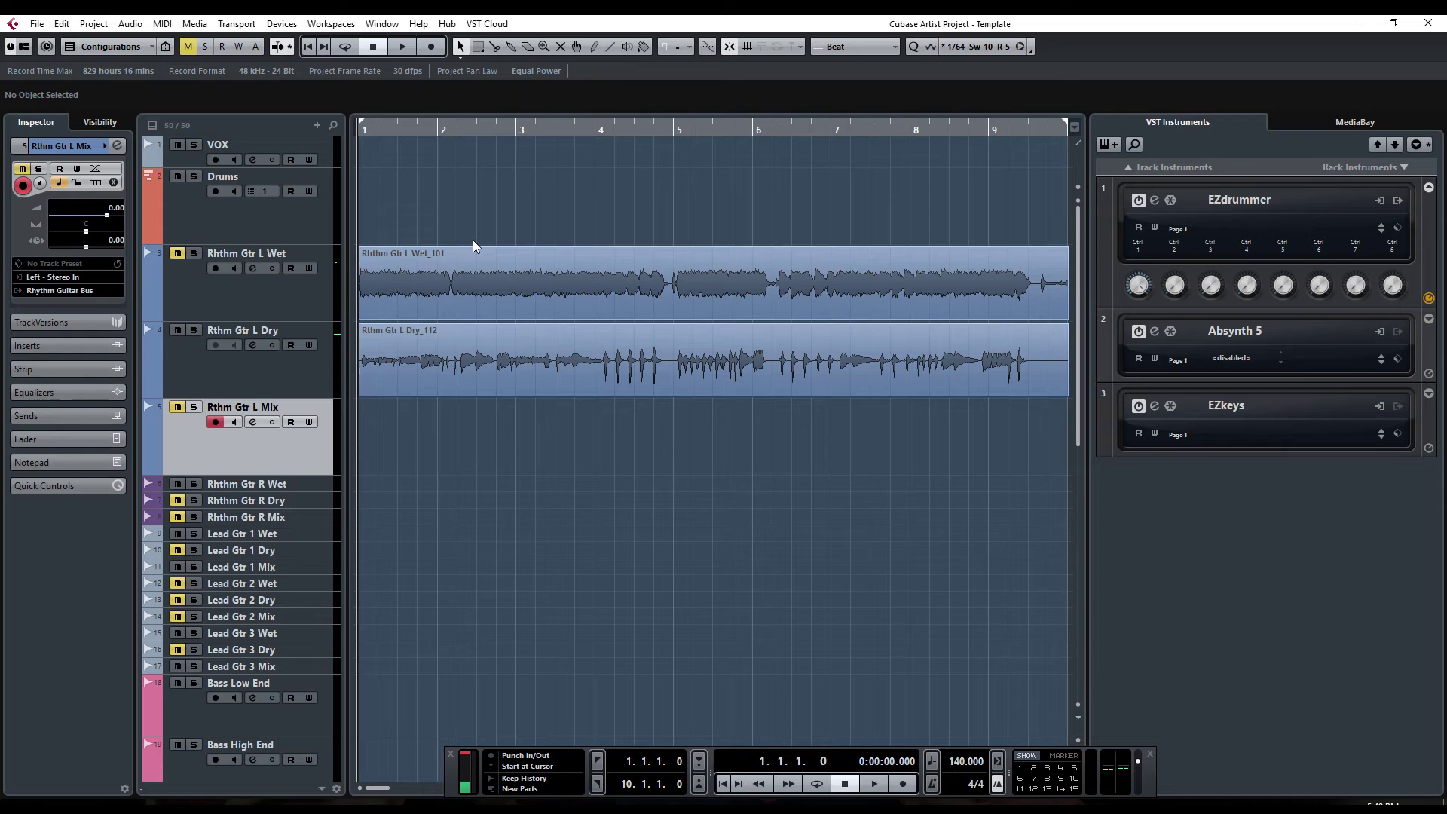
left_click(324, 336)
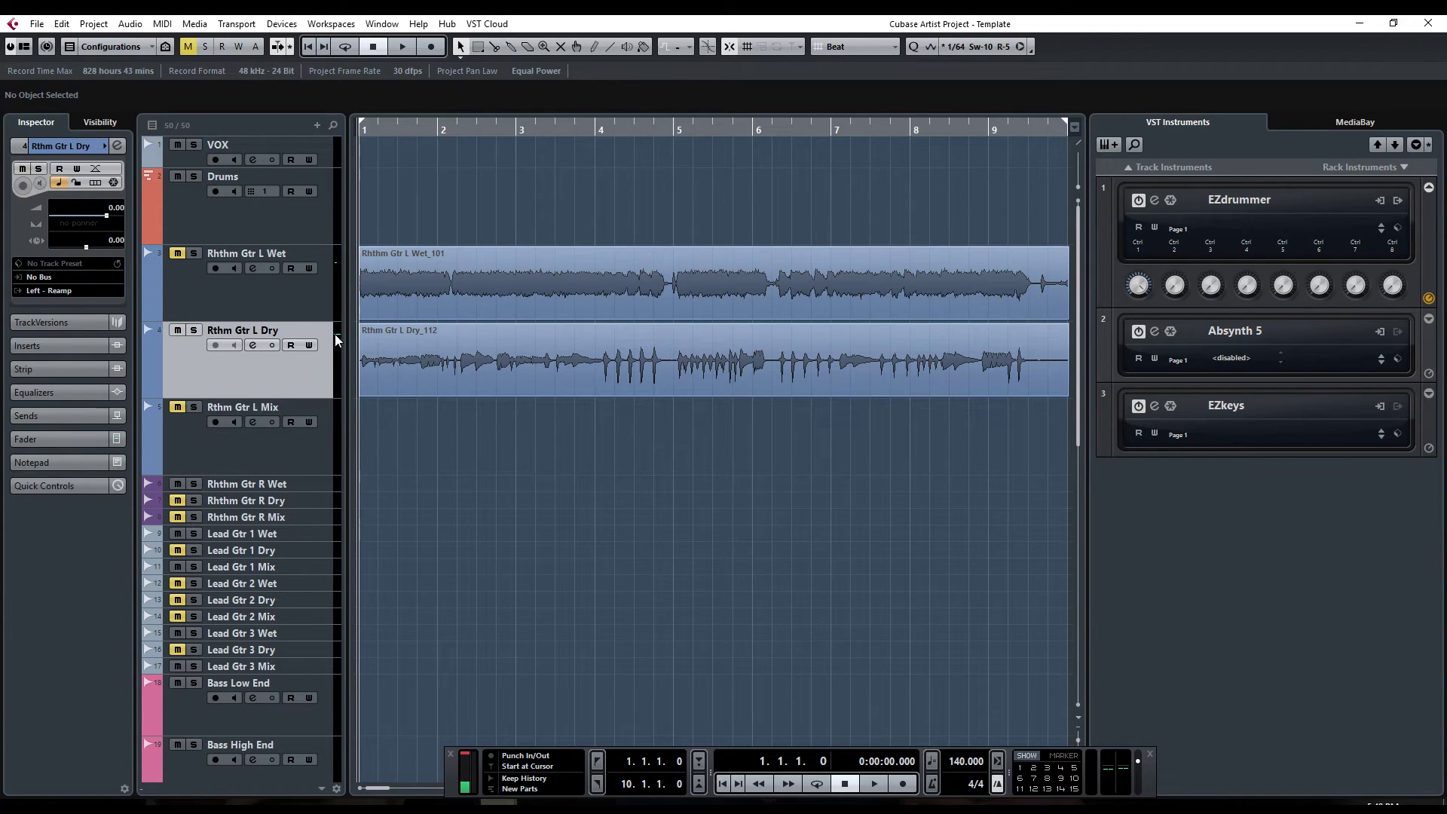
left_click(35, 275)
left_click(89, 341)
left_click(57, 292)
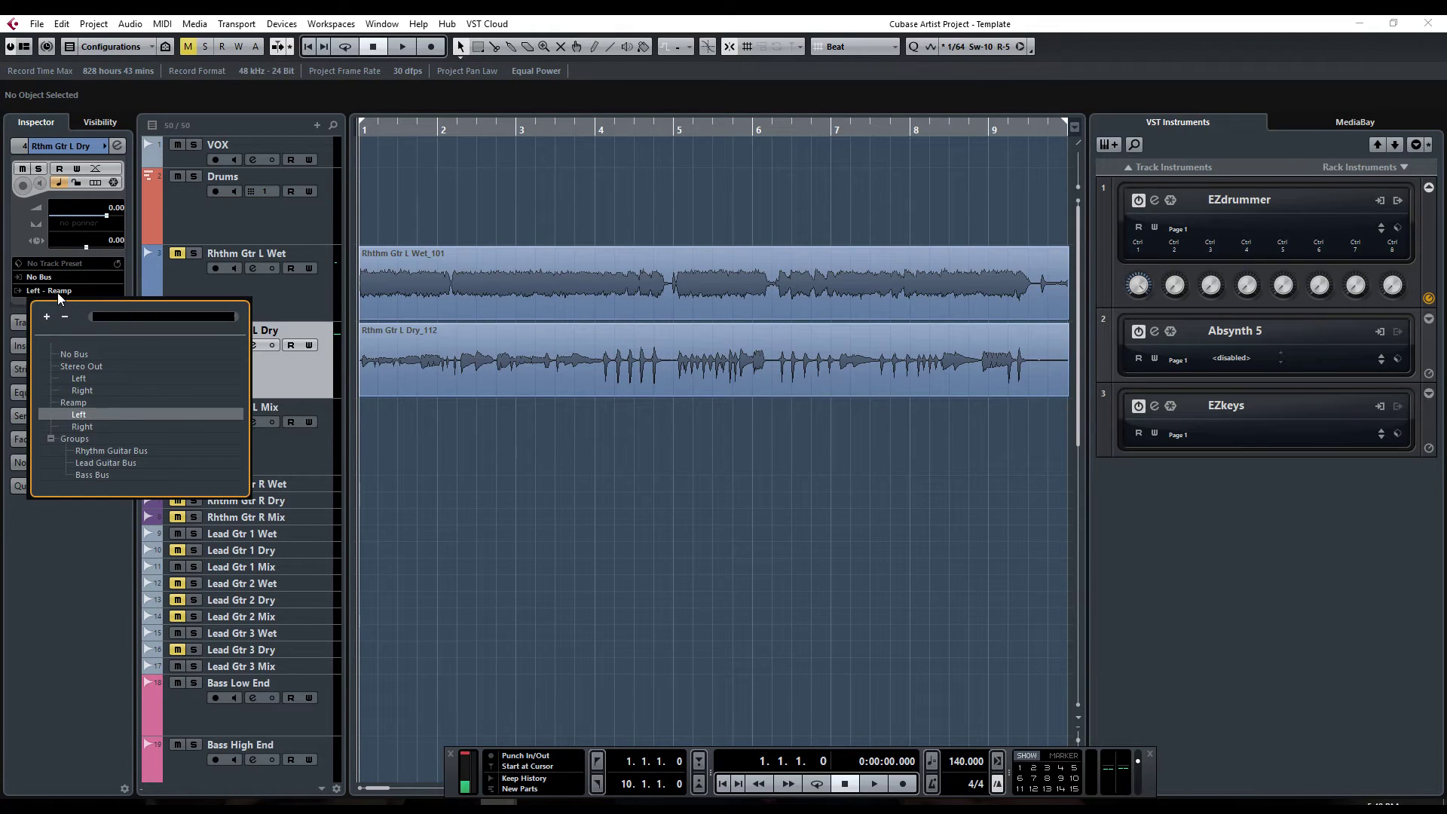
left_click(83, 417)
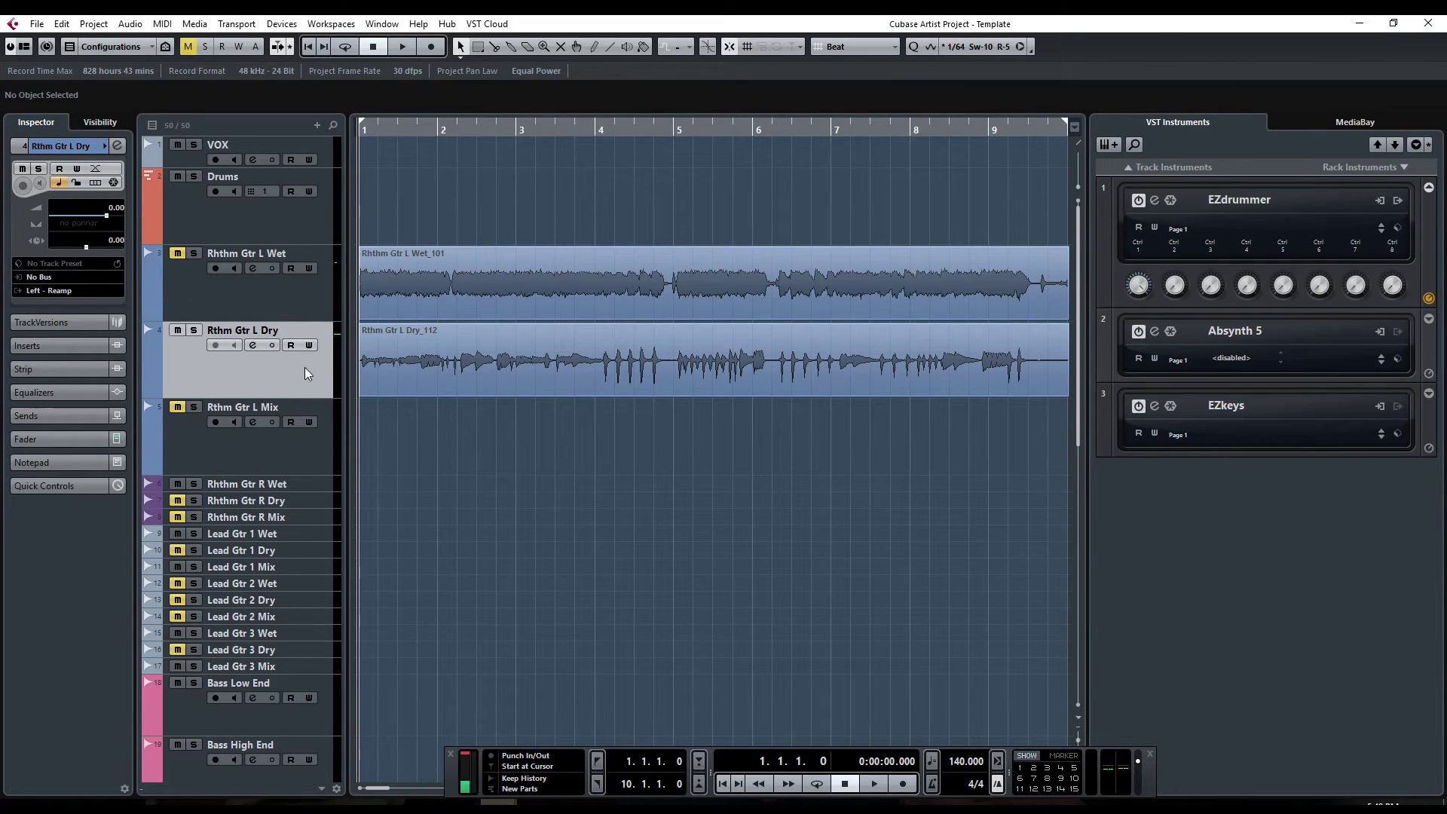
left_click(323, 457)
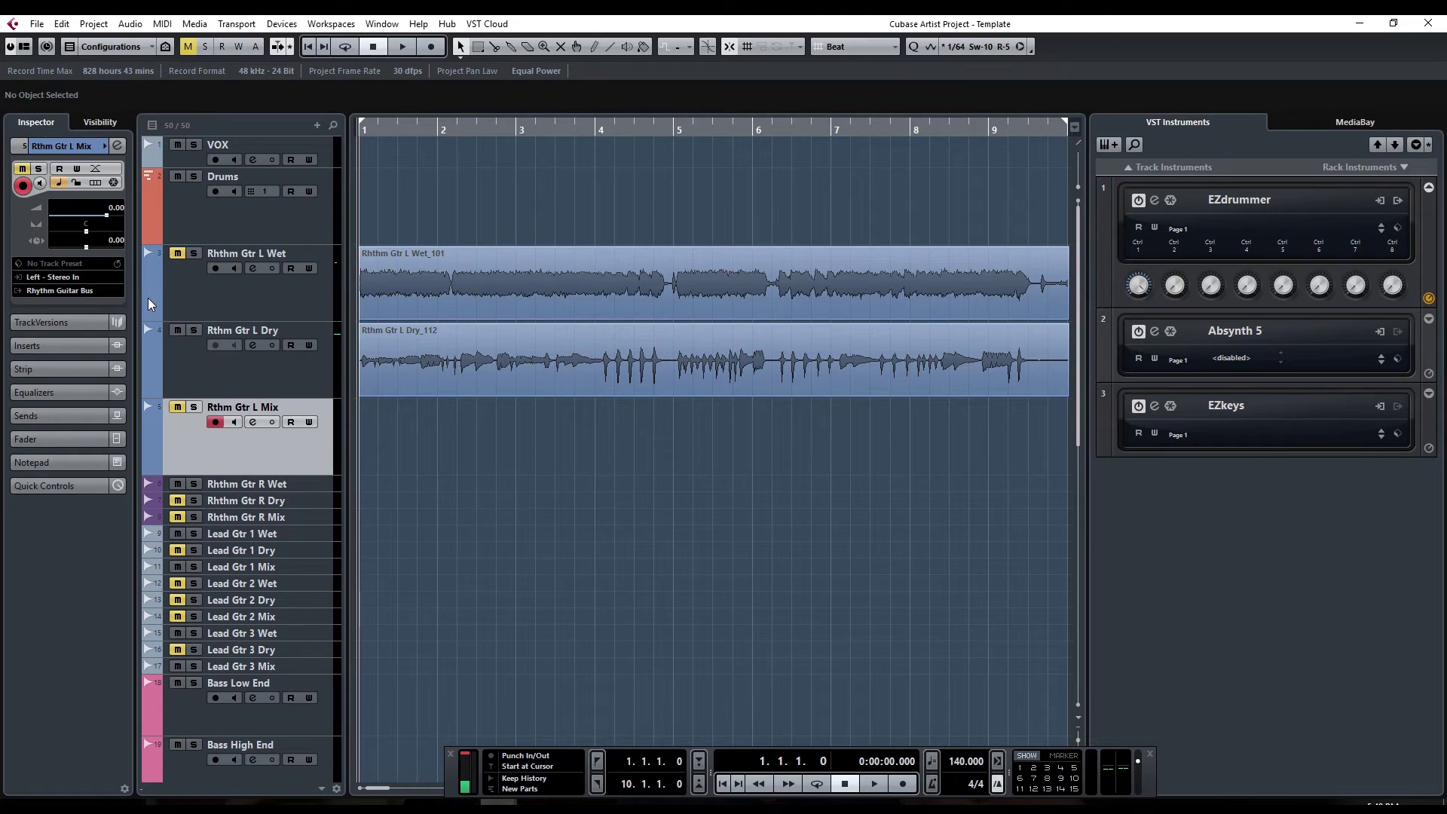
left_click(70, 278)
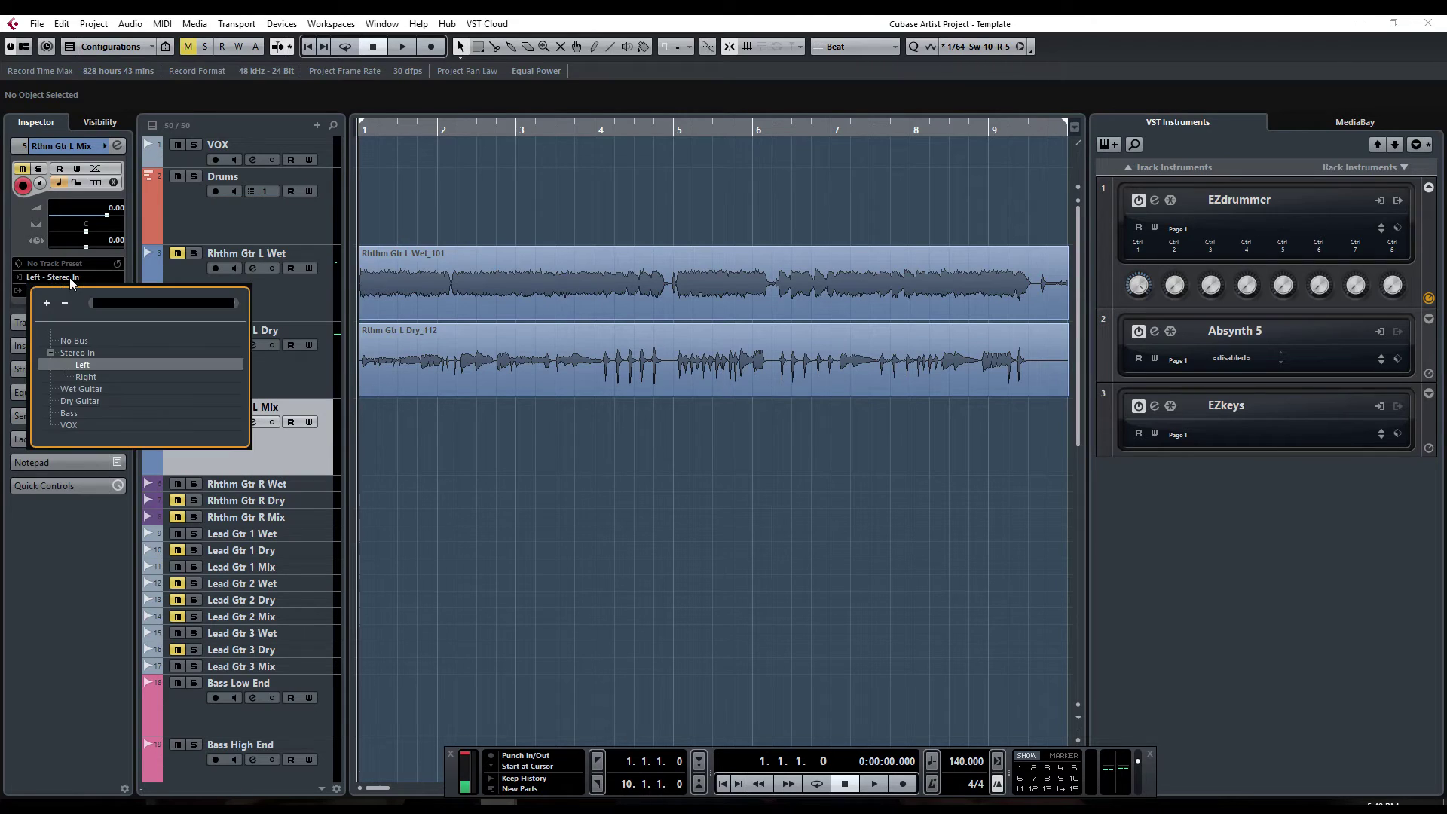
left_click(88, 365)
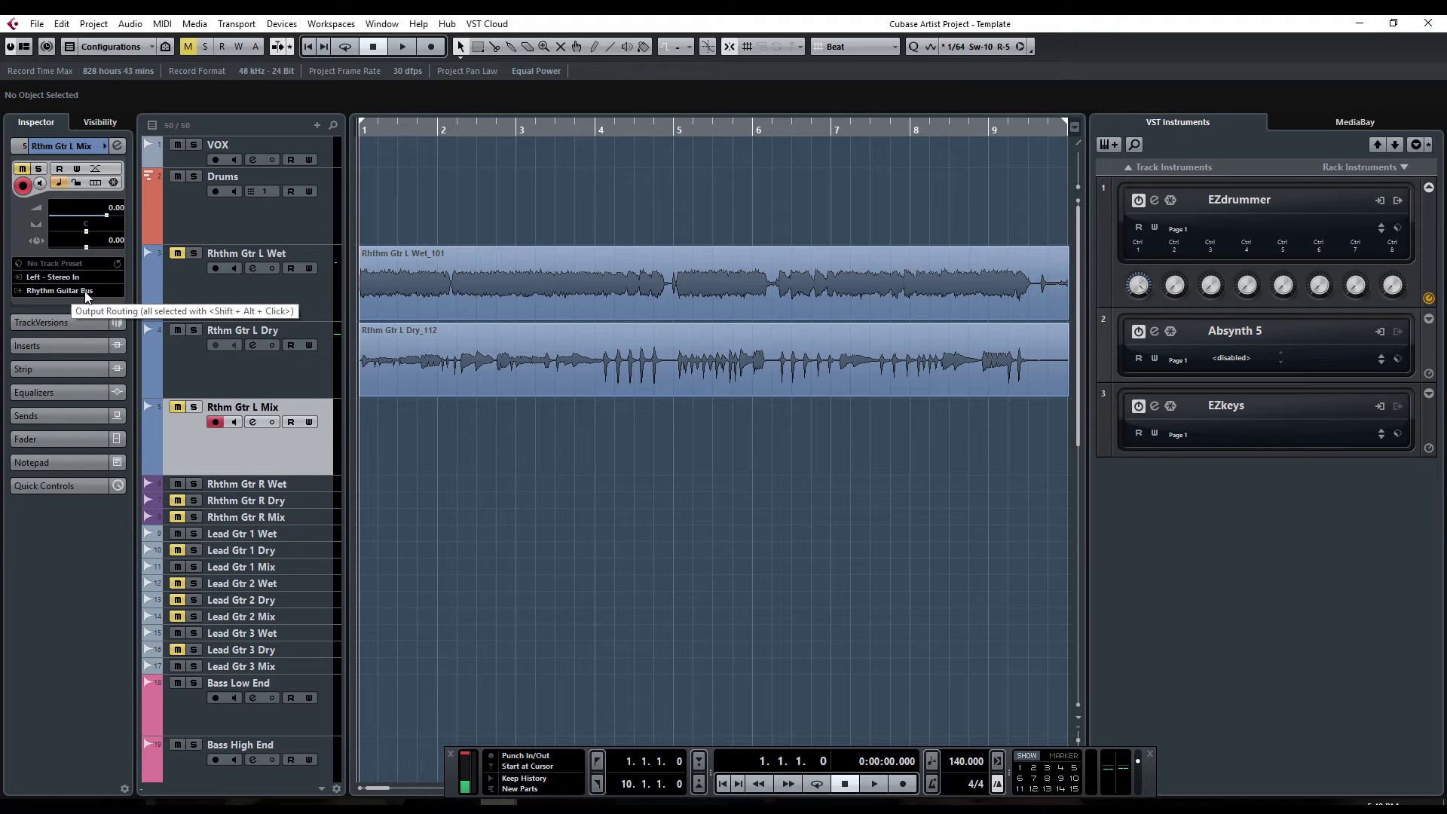
left_click(60, 291)
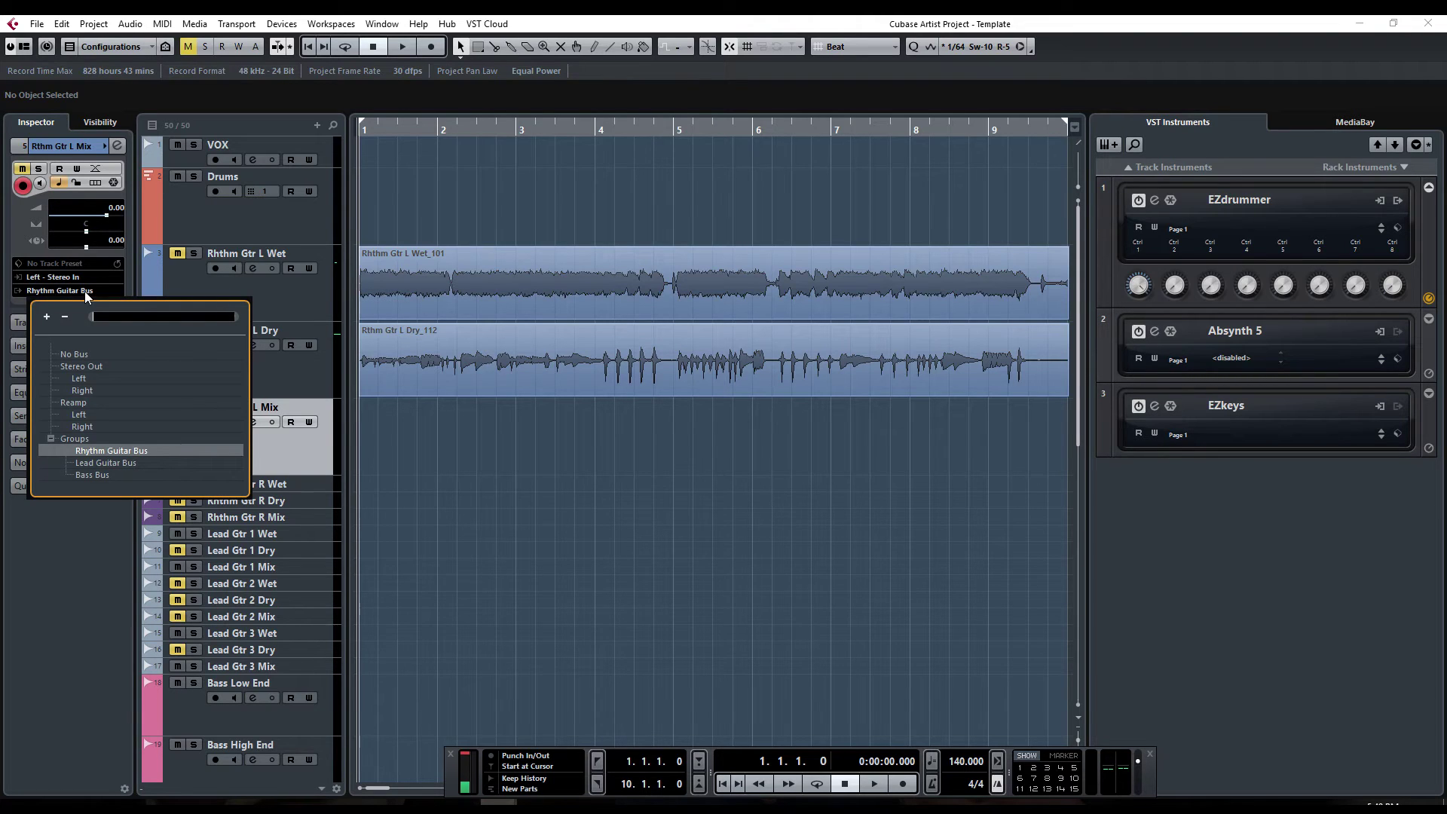
left_click(110, 454)
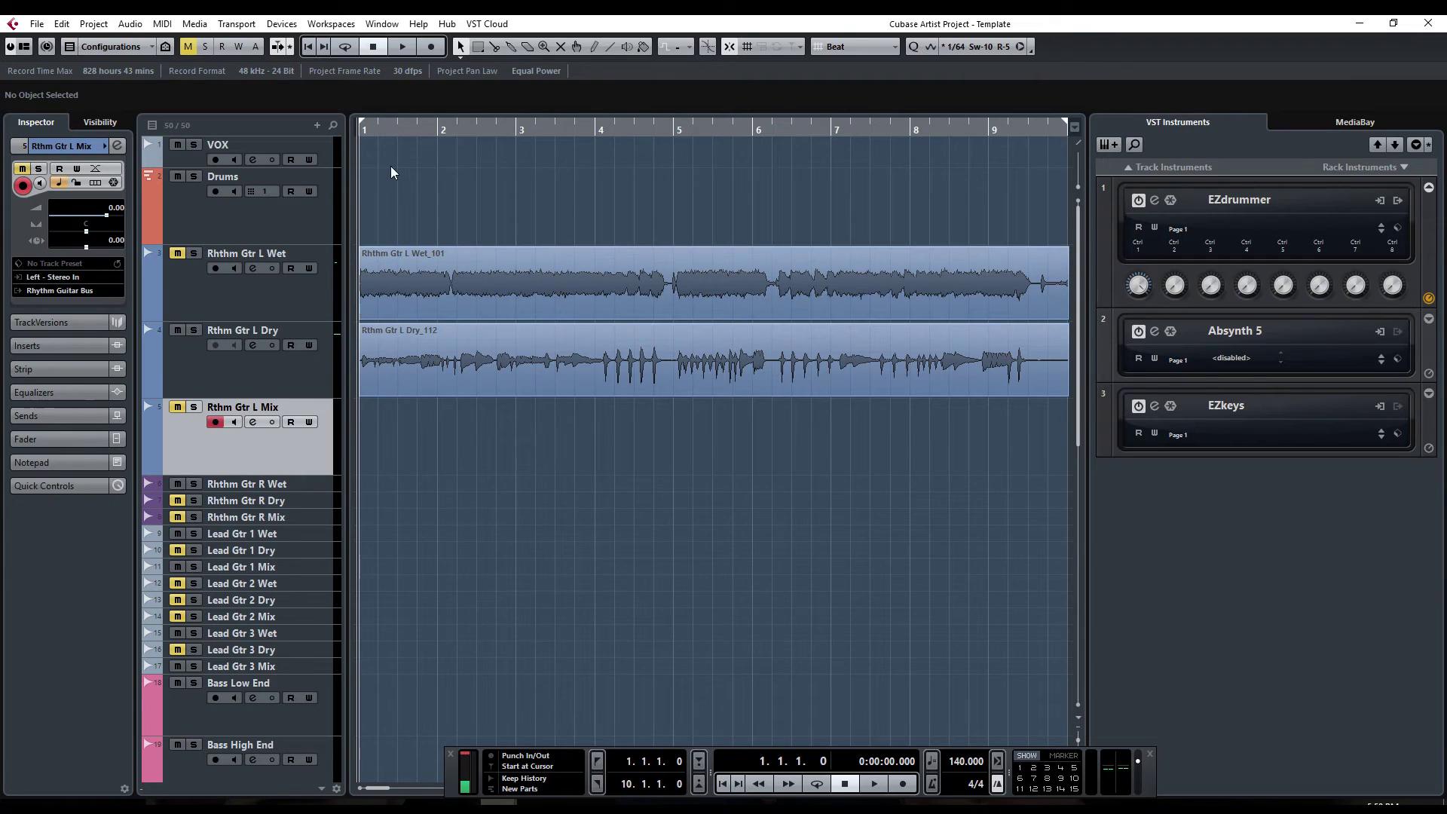
Step: Mute the Rthm Gtr L Dry track
left_click(216, 345)
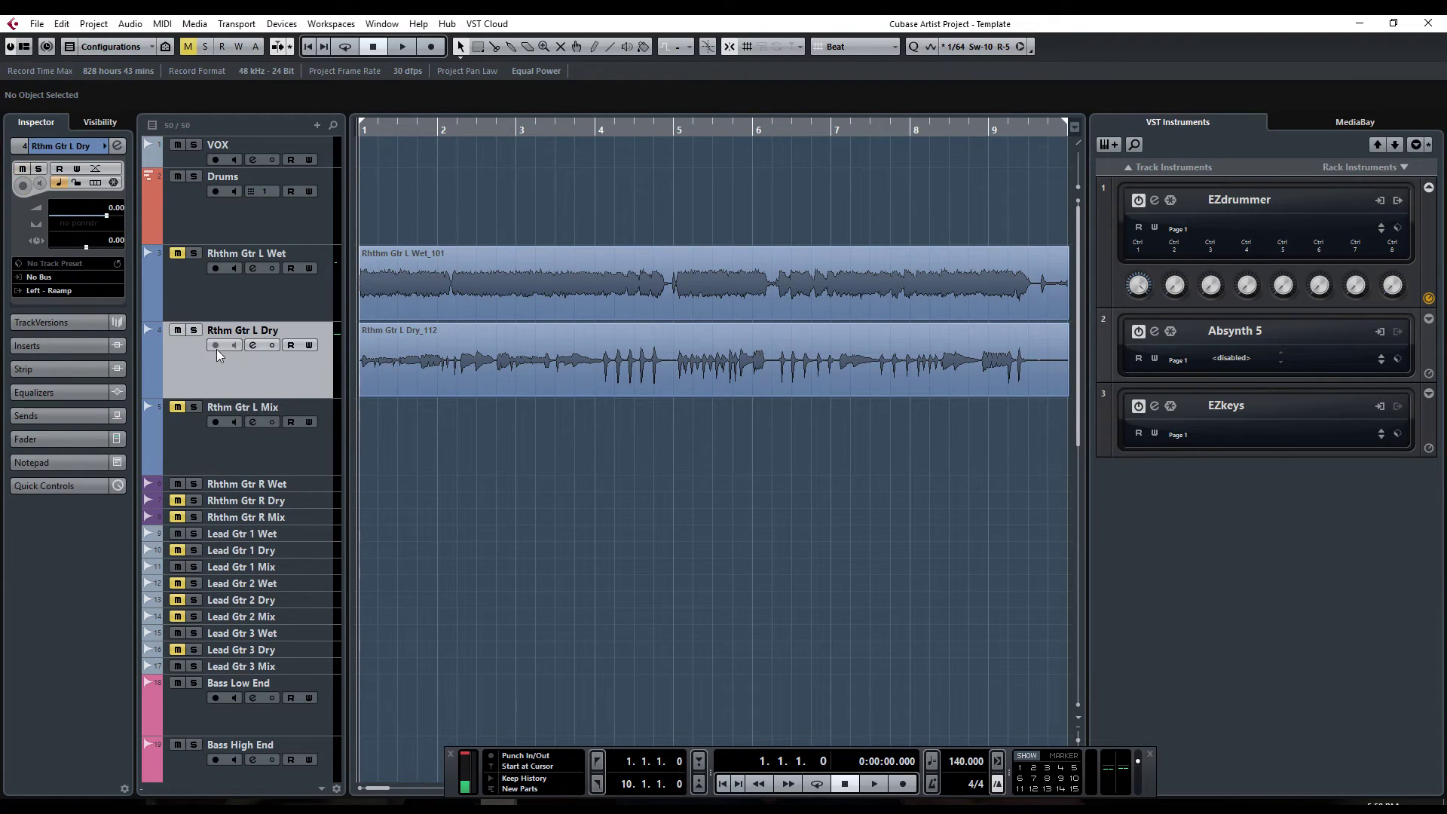
left_click(177, 331)
left_click(302, 460)
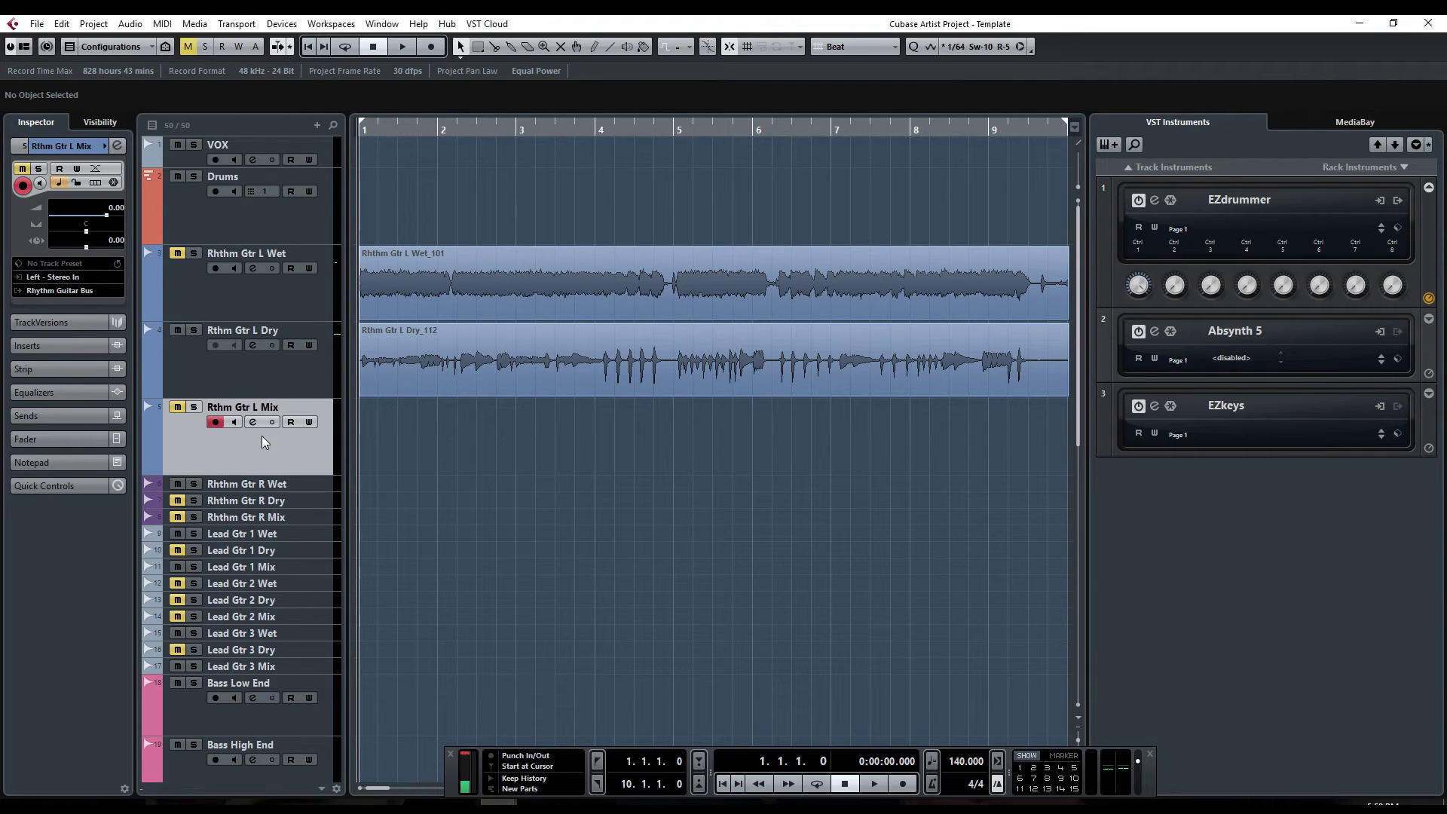
left_click(219, 351)
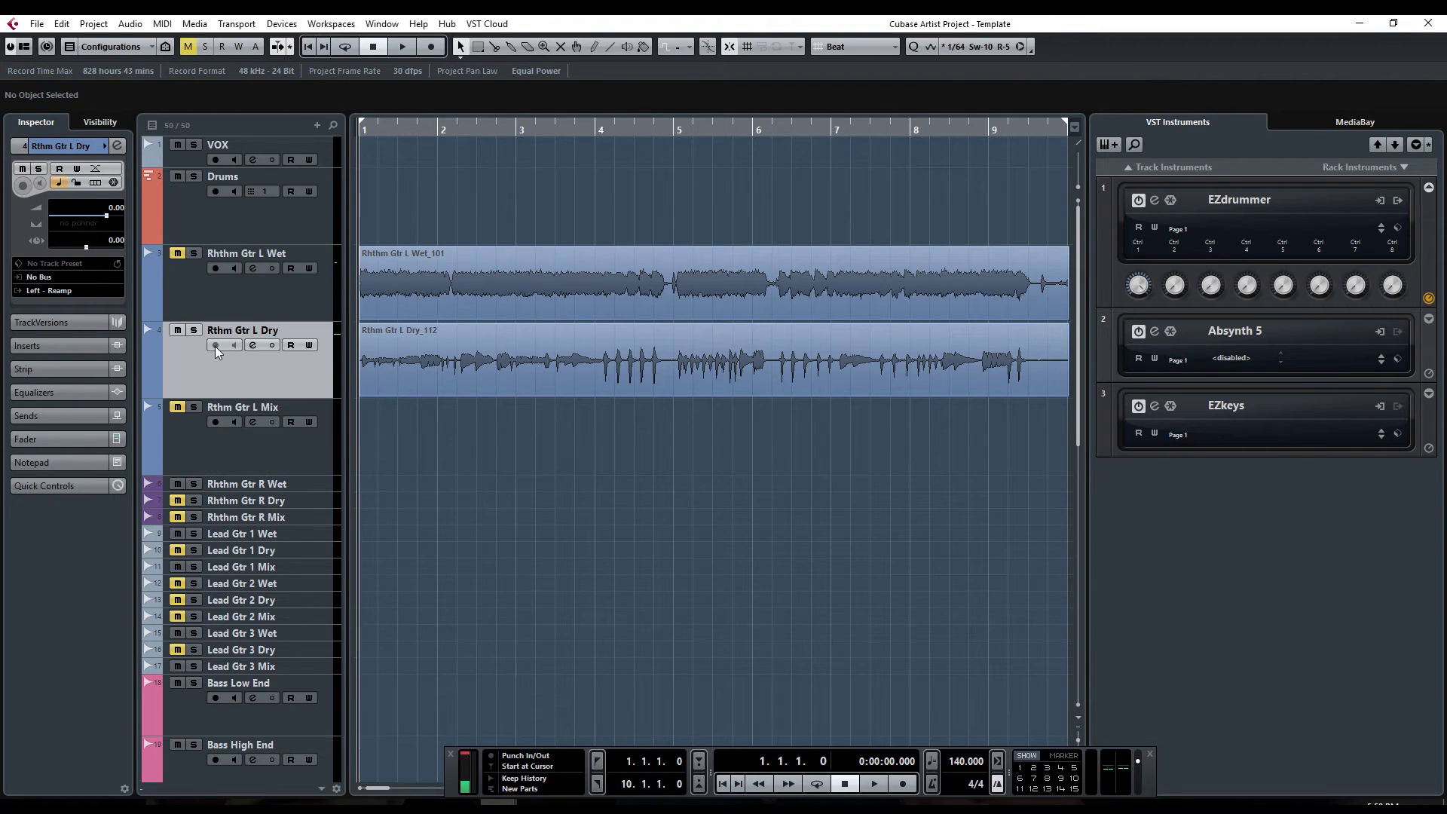
Step: Record-enable Rthm Gtr L Mix and start recording the reamped guitar
left_click(282, 452)
left_click(215, 422)
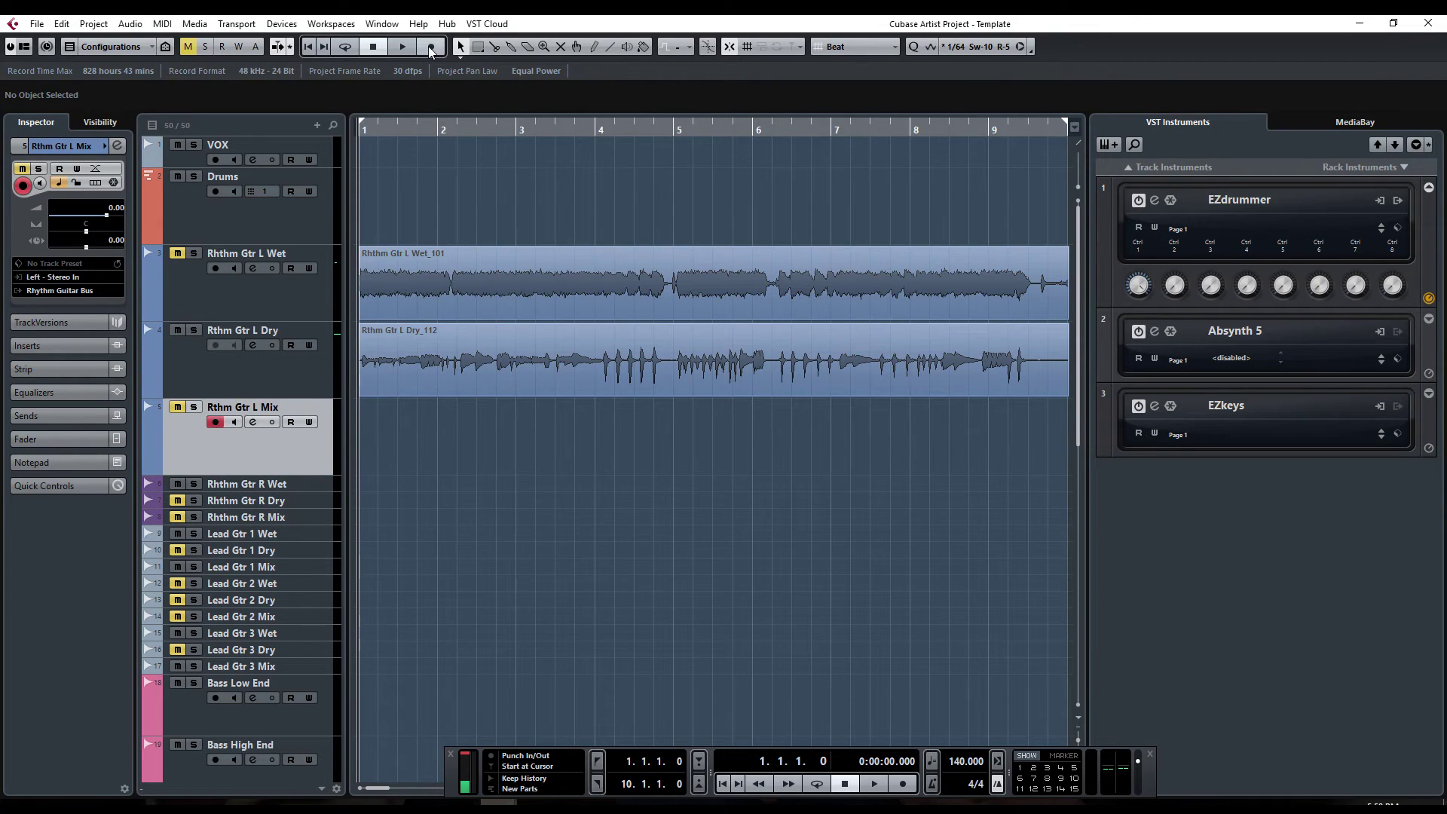
left_click(431, 48)
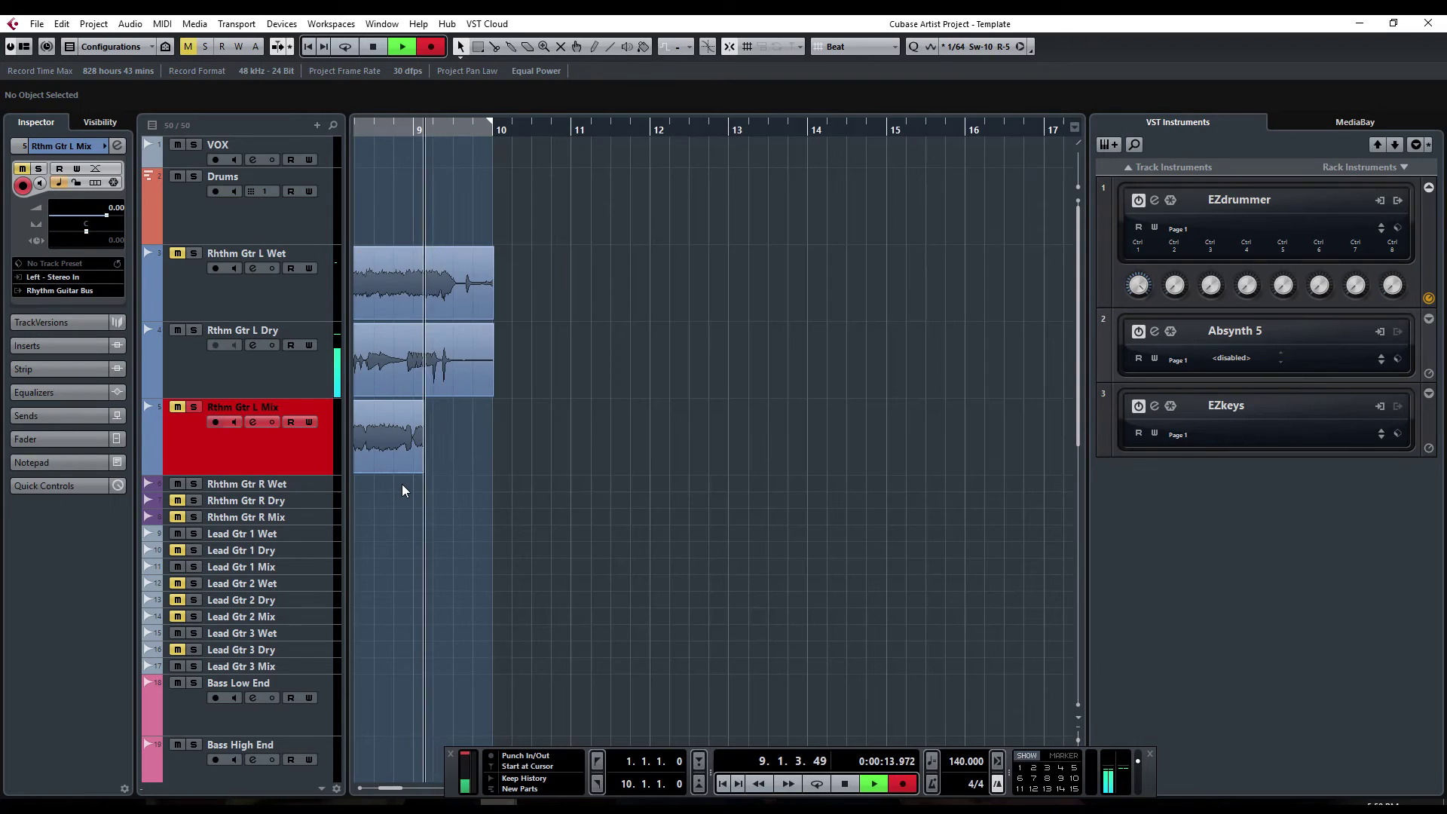
Step: Stop recording and zoom out to show the whole Rhthm Gtr L Mix_89 take, bar 1 to 9.4.2.35
key("space")
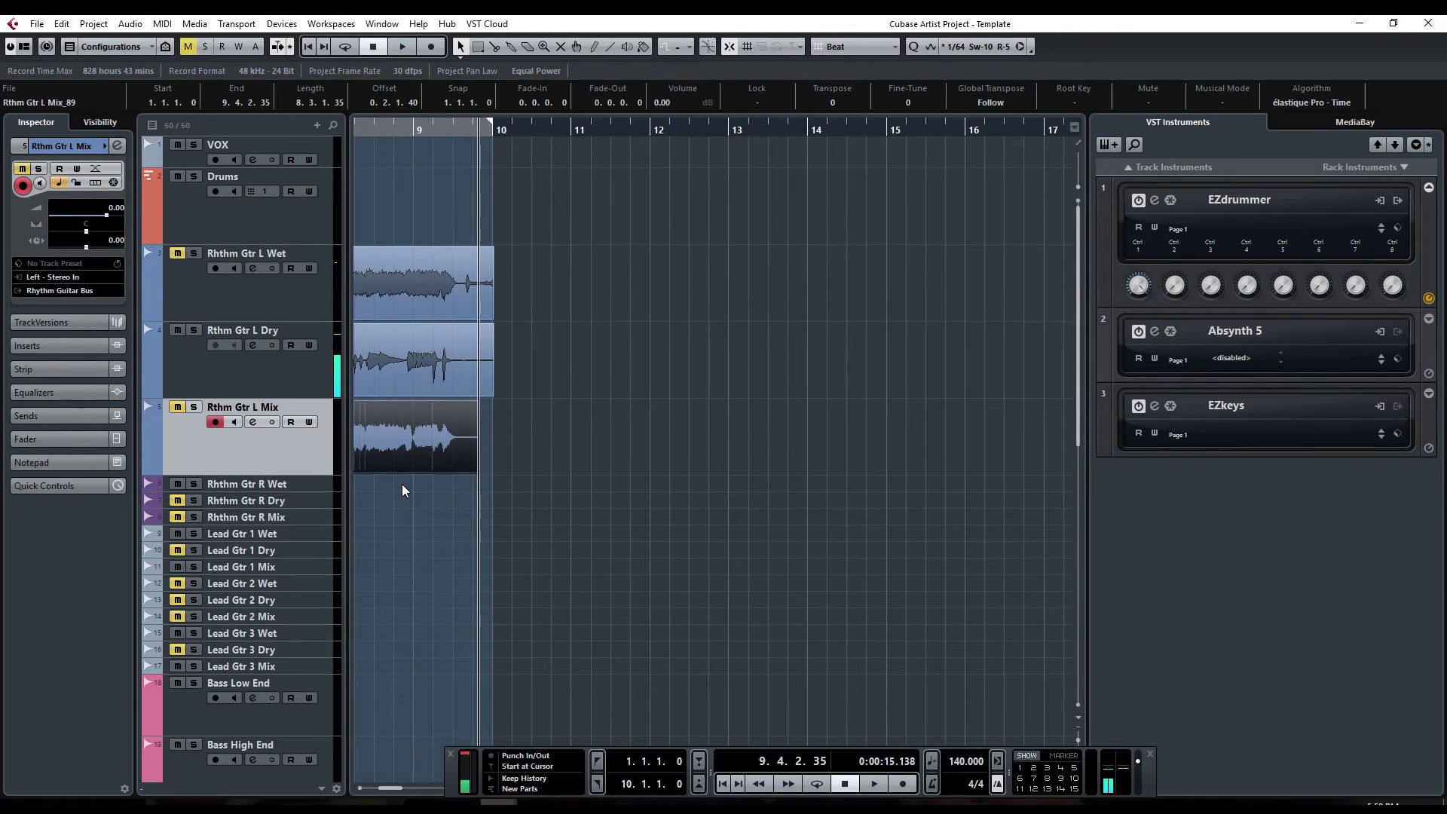
key("shift+f")
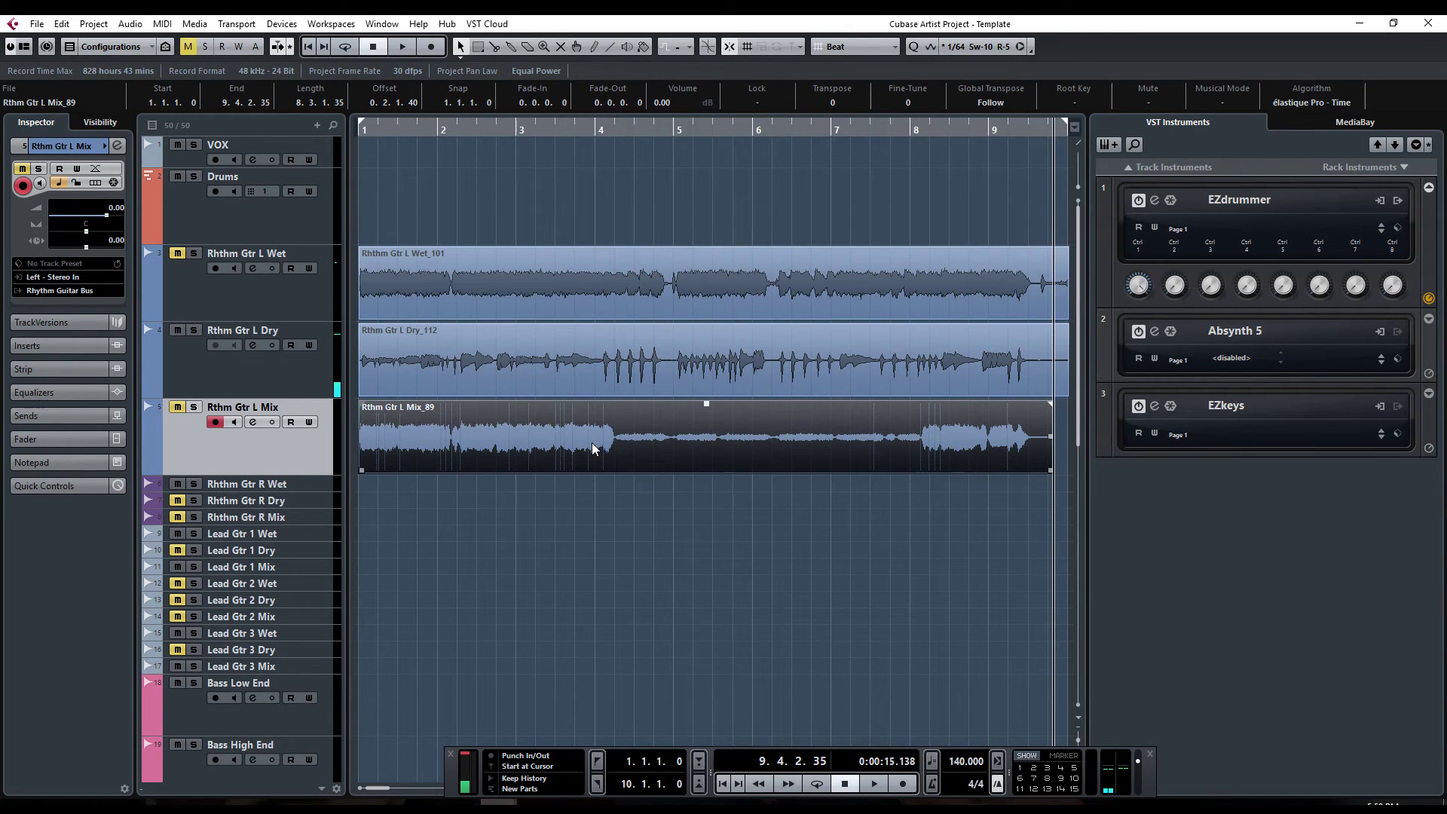